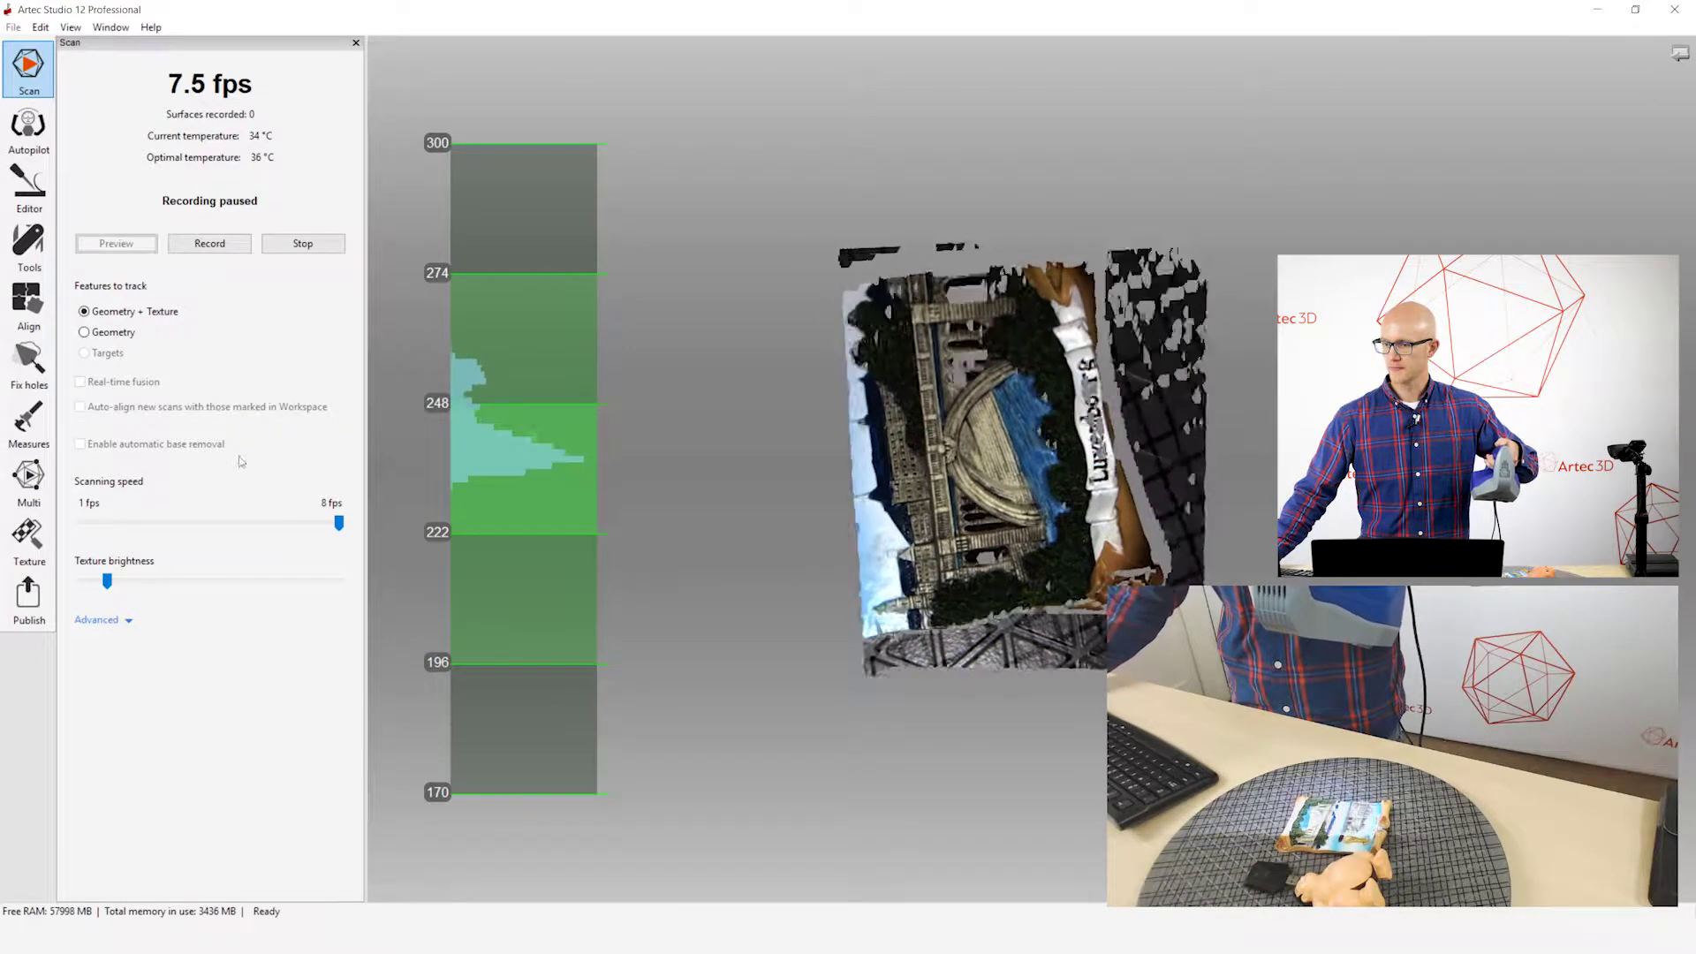
- Sweep the Texture brightness slider up and down, leaving it near the low end for a darker preview
drag(107, 580, 198, 581)
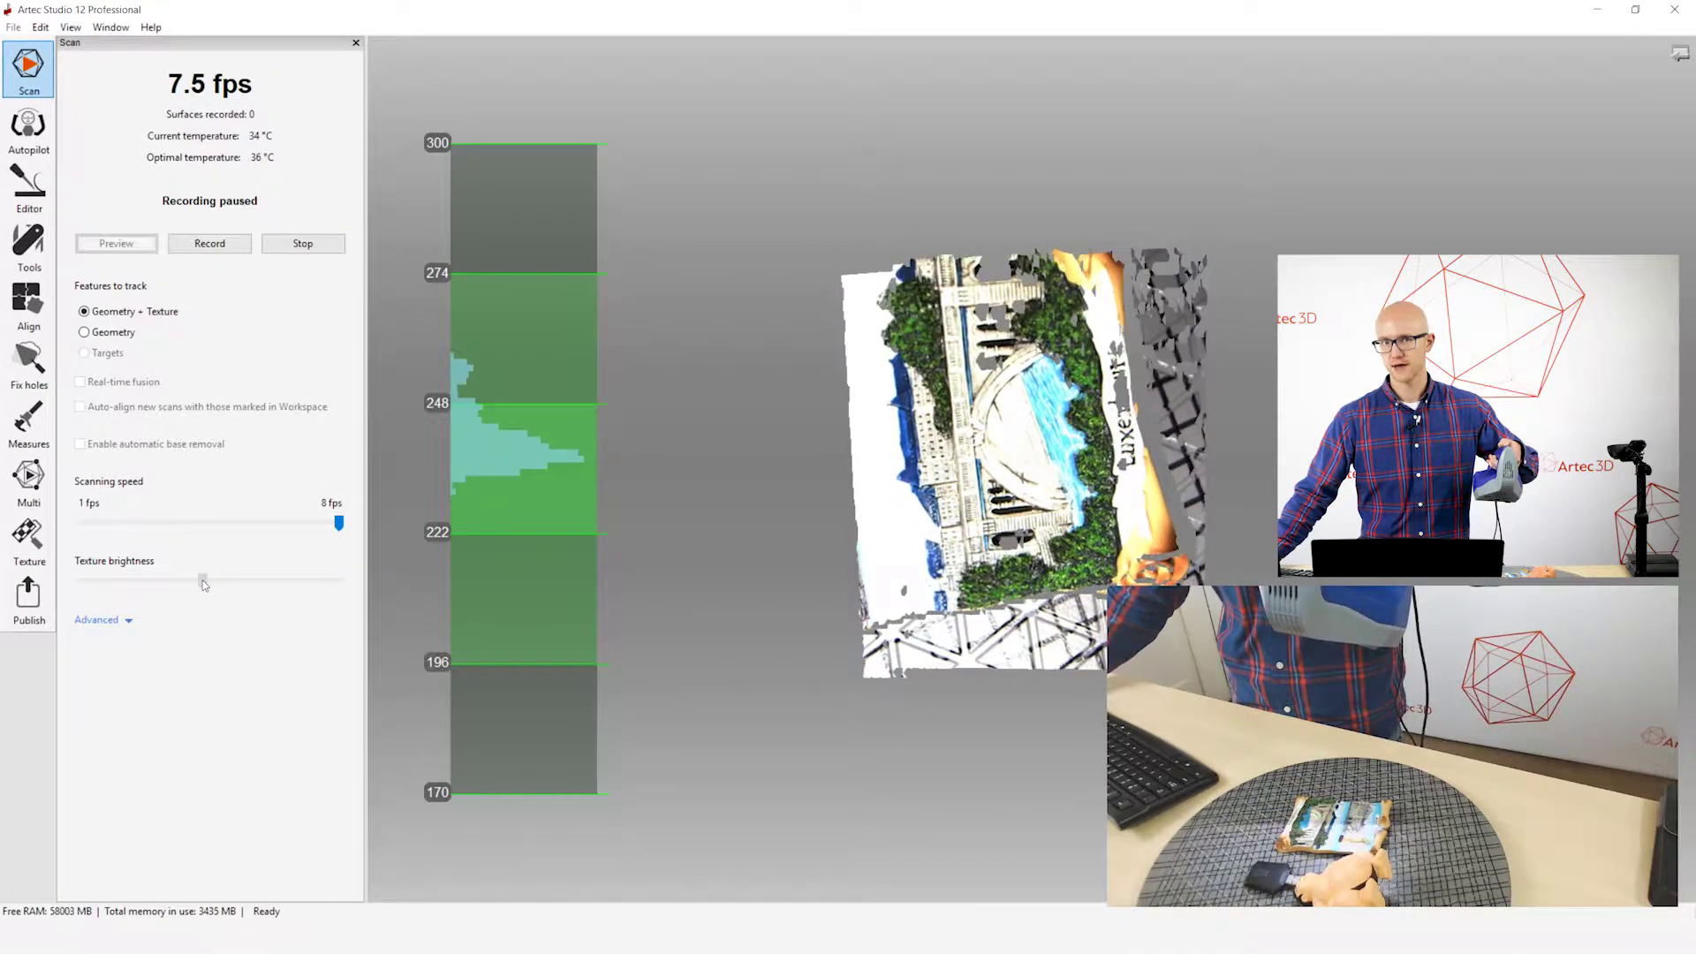
drag(203, 582, 26, 587)
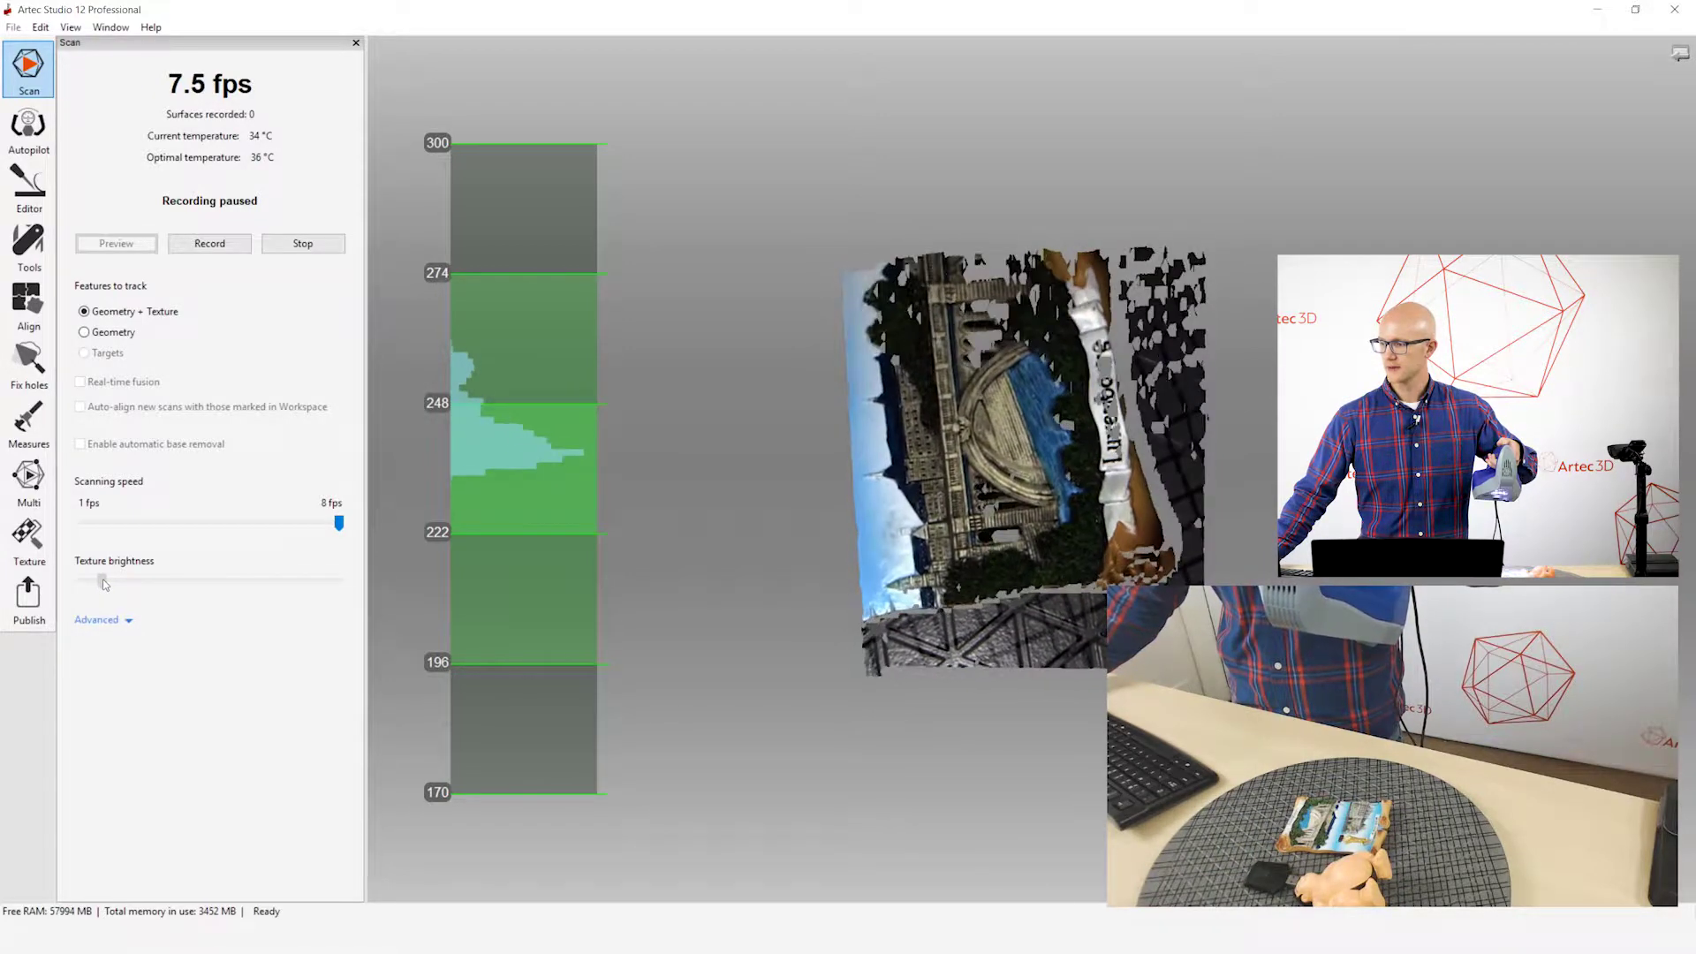
drag(103, 584, 98, 587)
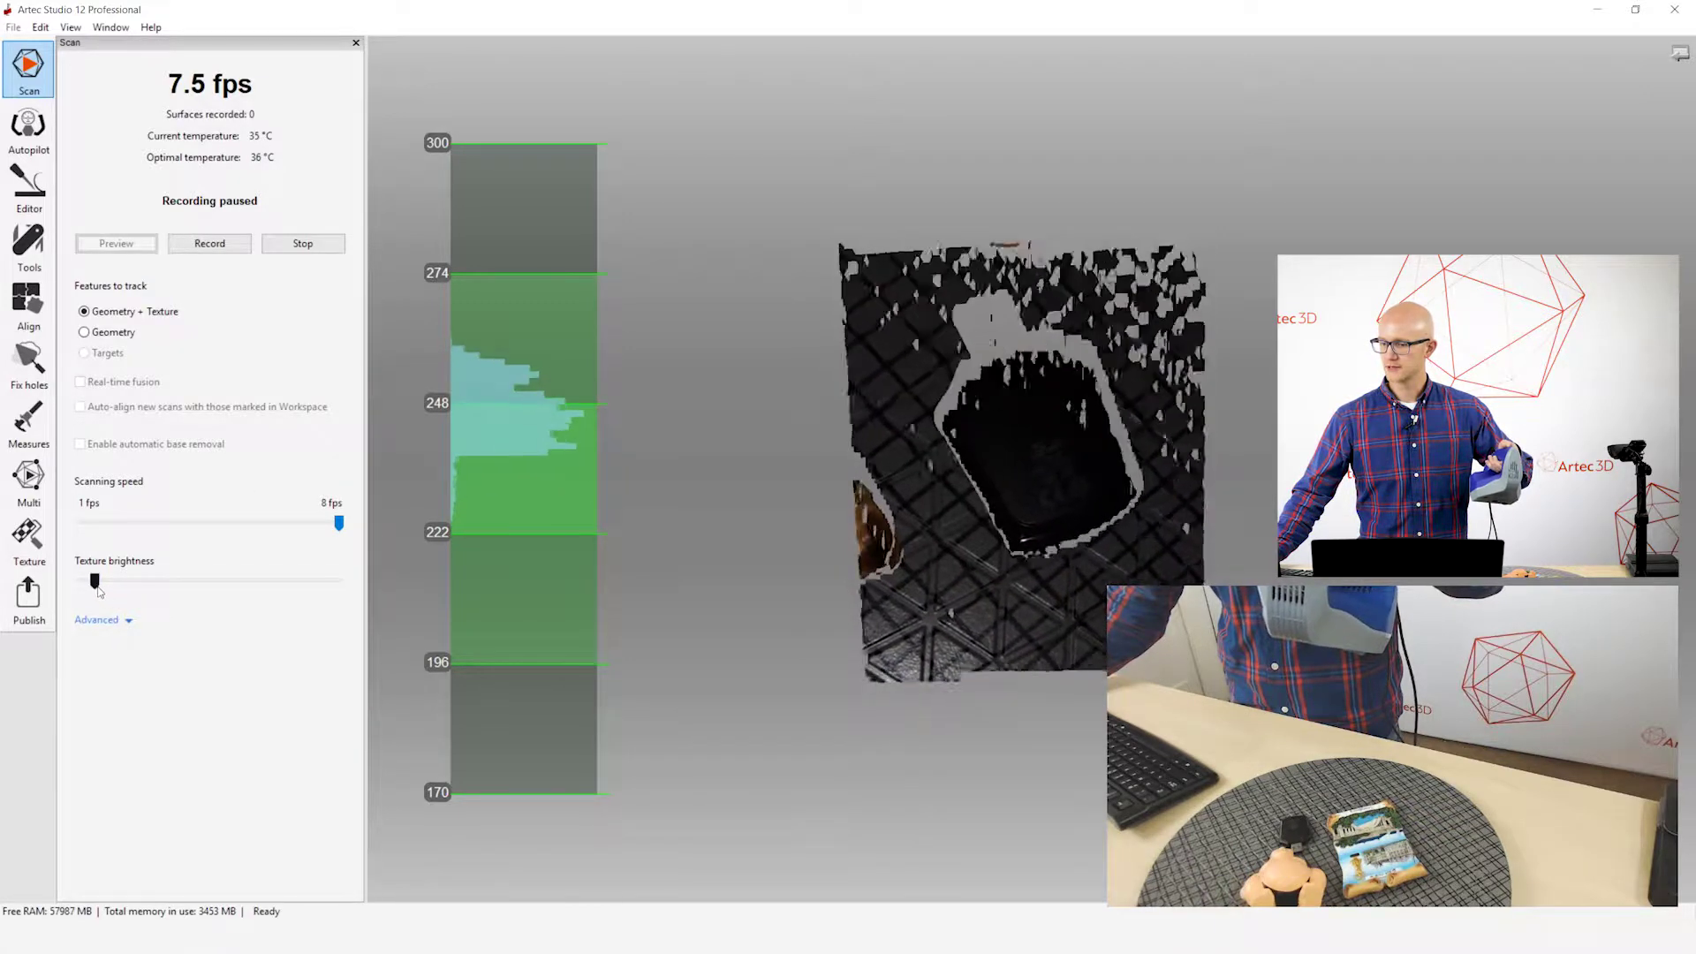
drag(97, 585, 170, 588)
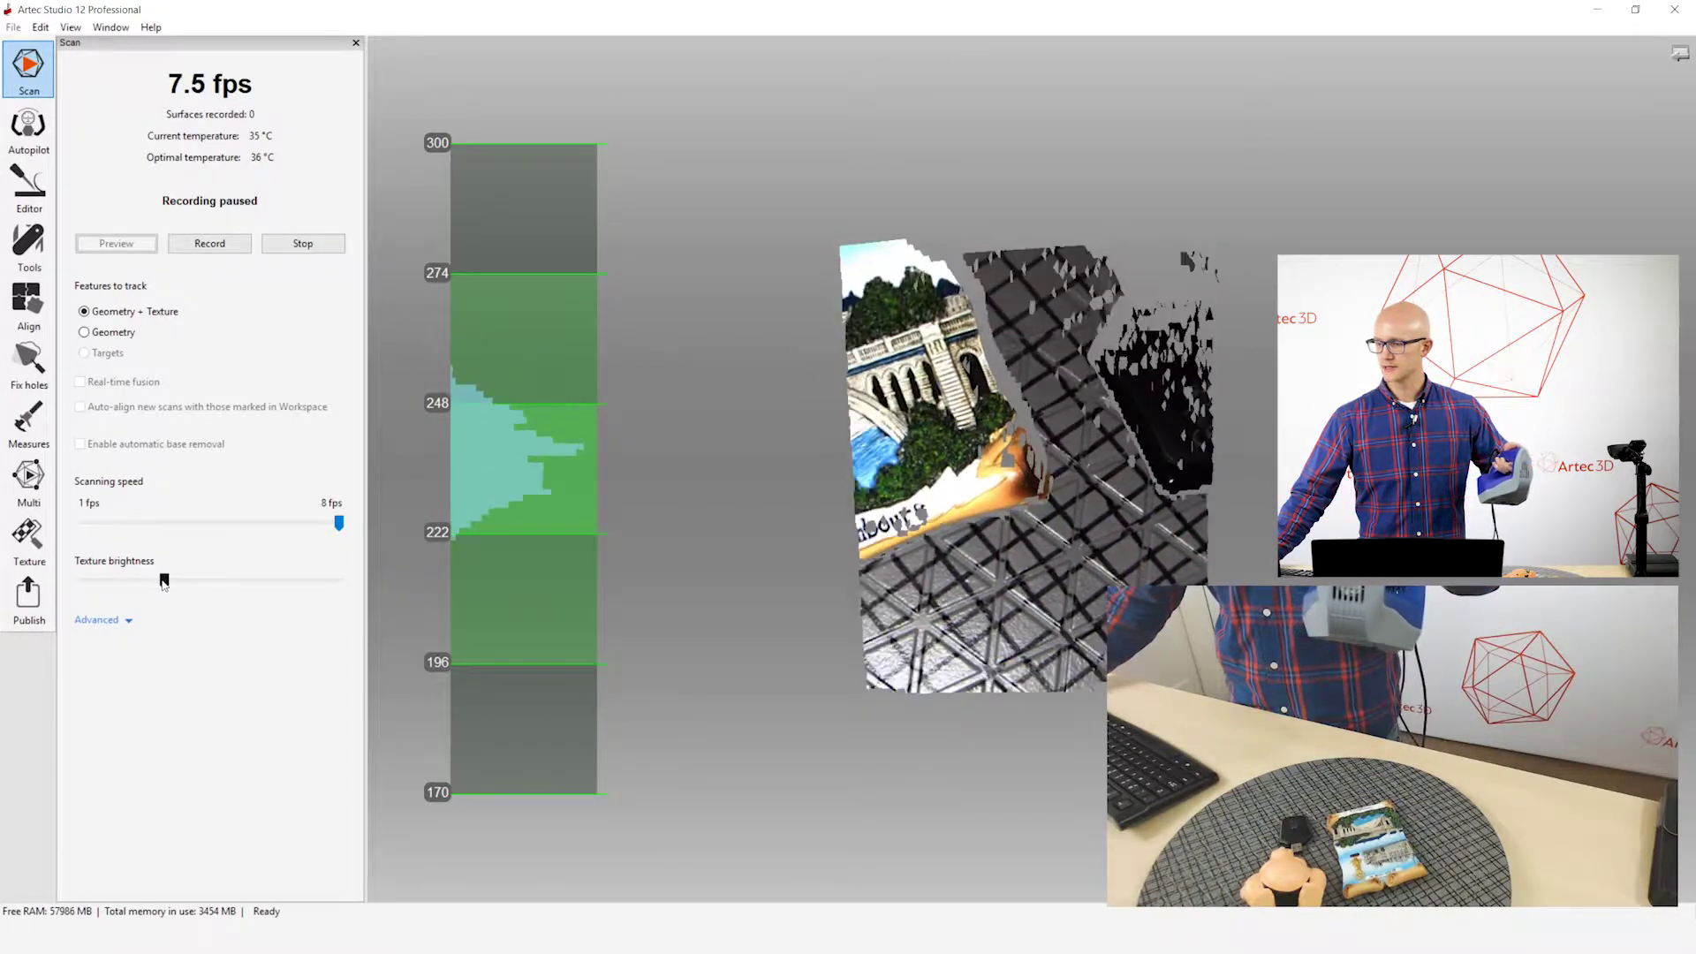
drag(164, 581, 102, 581)
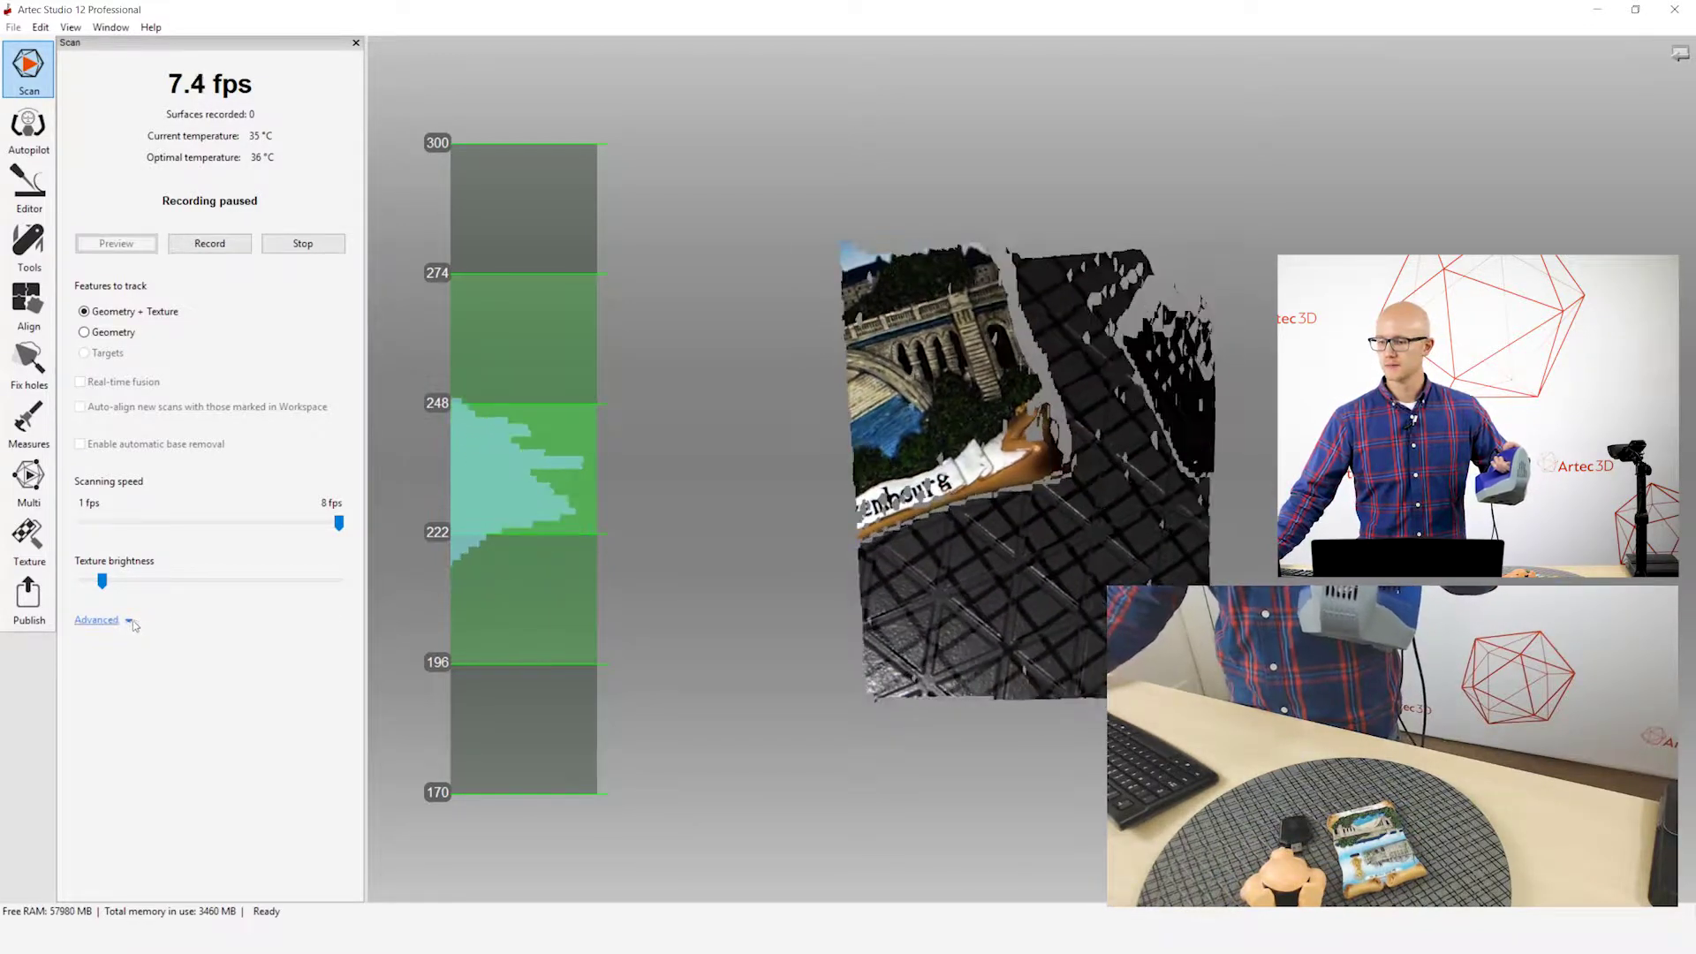
- Expand the Advanced scan options showing depth of field and Normal sensitivity, and try the Sensitivity slider
click(129, 622)
drag(357, 393, 366, 559)
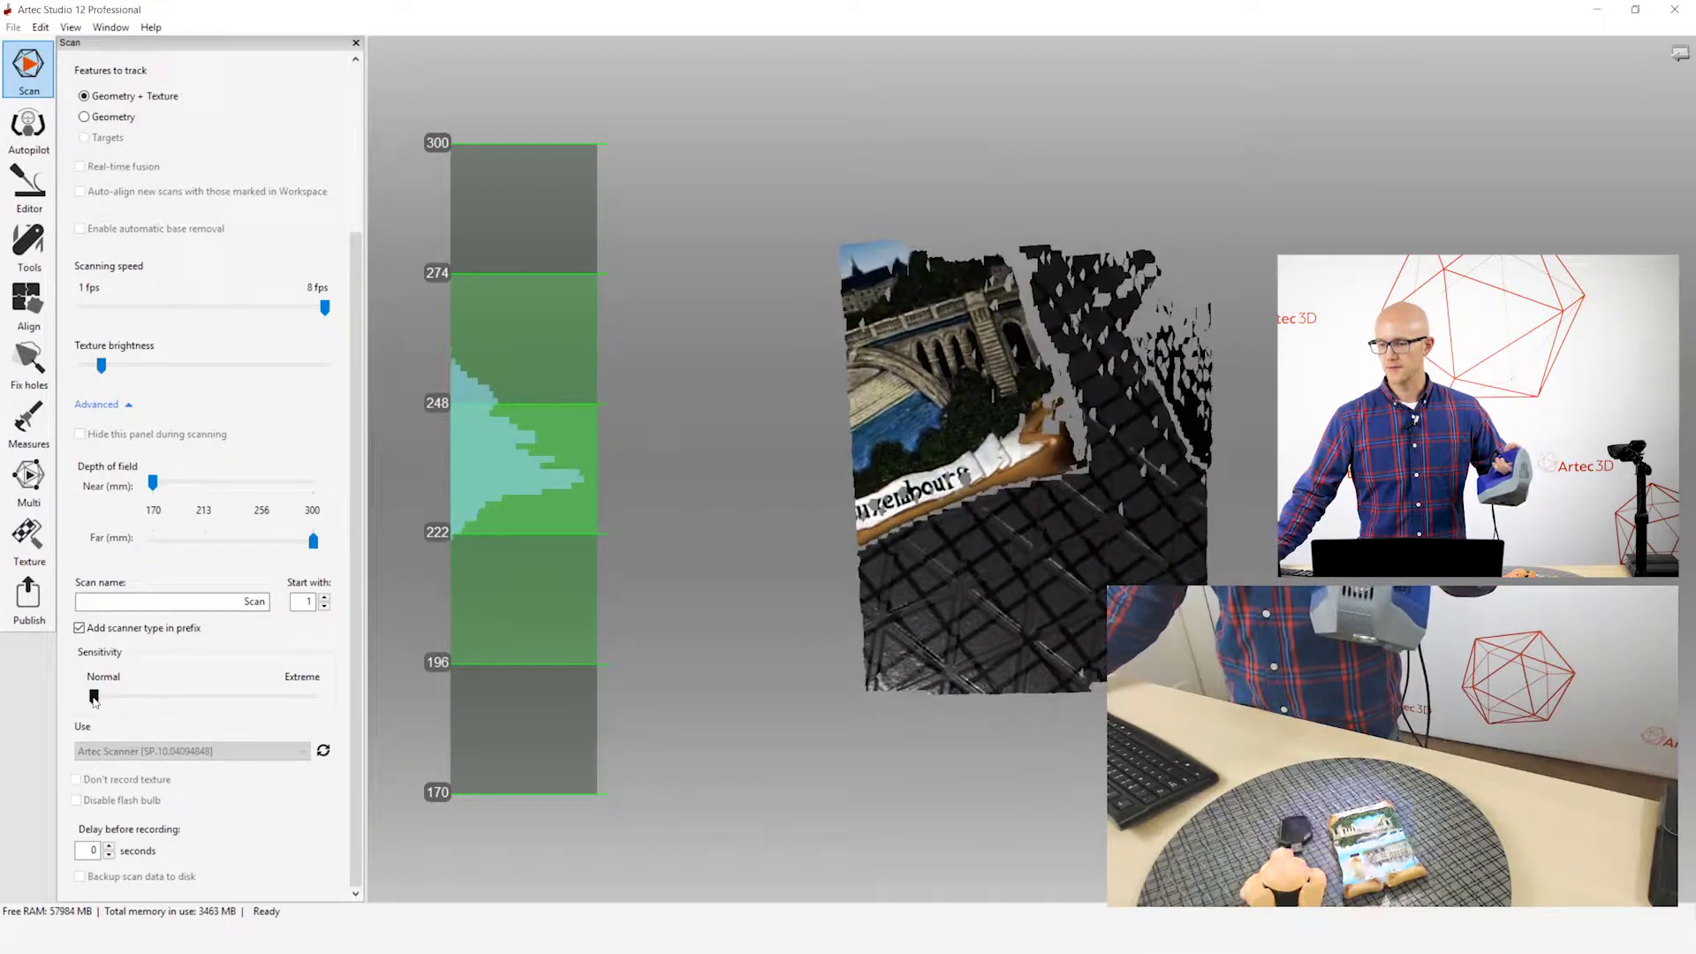
mouse_move(94, 697)
mouse_down()
mouse_move(116, 701)
mouse_move(93, 700)
mouse_up()
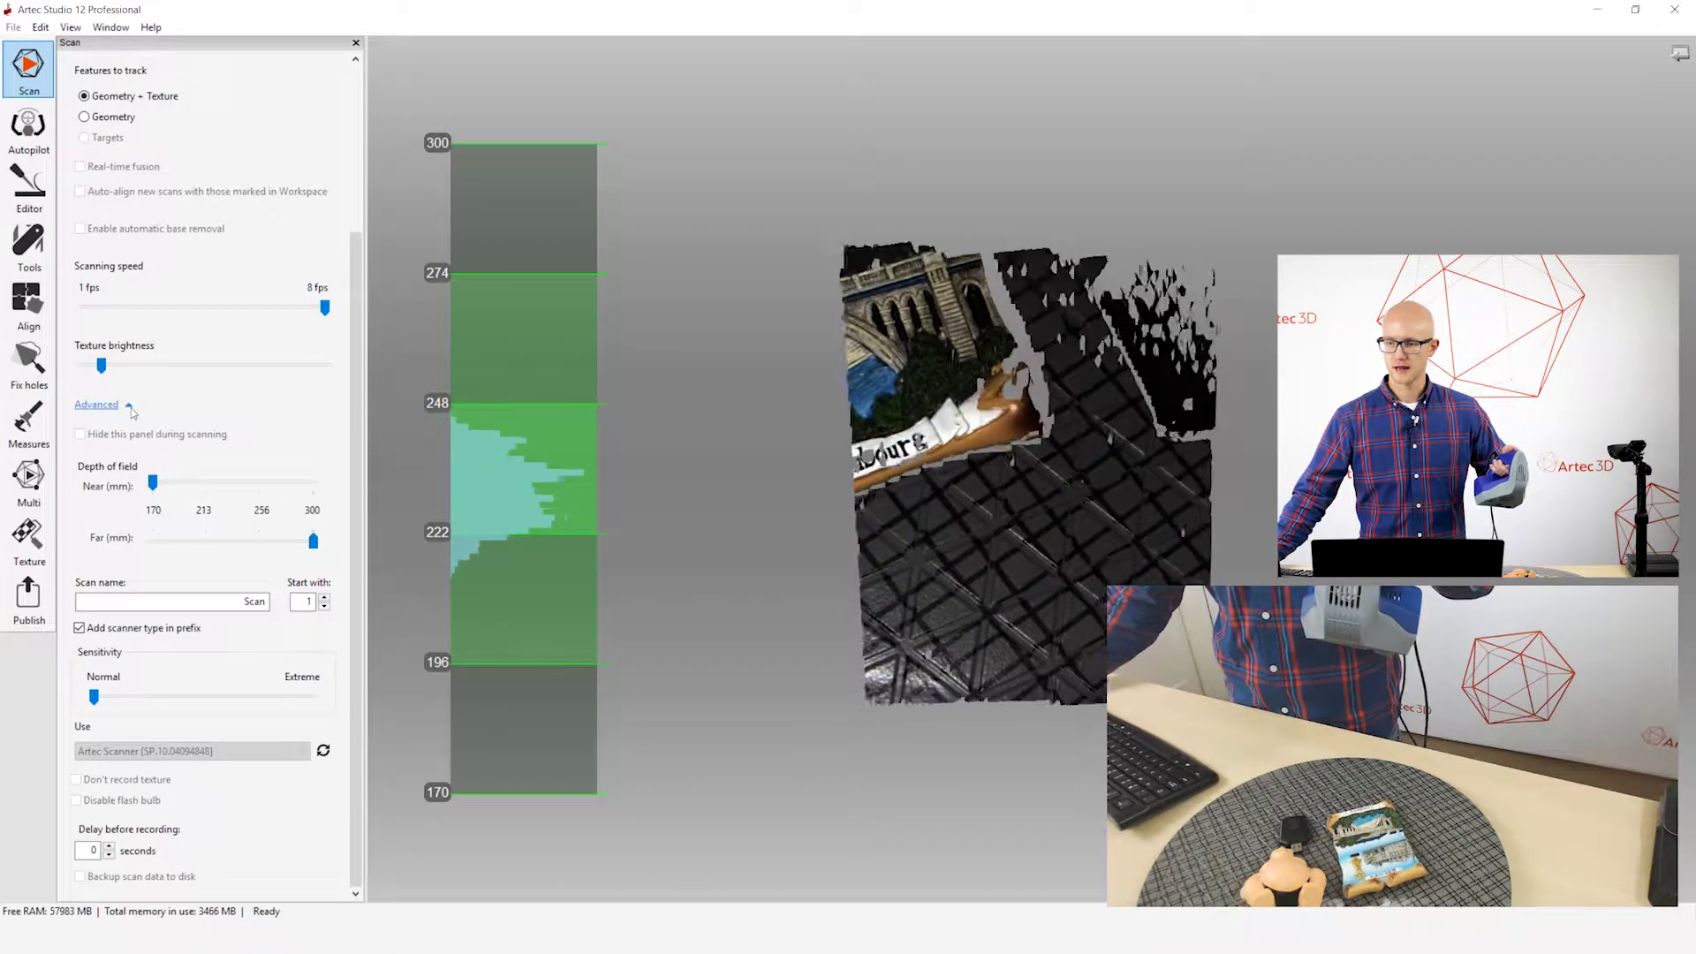
click(124, 624)
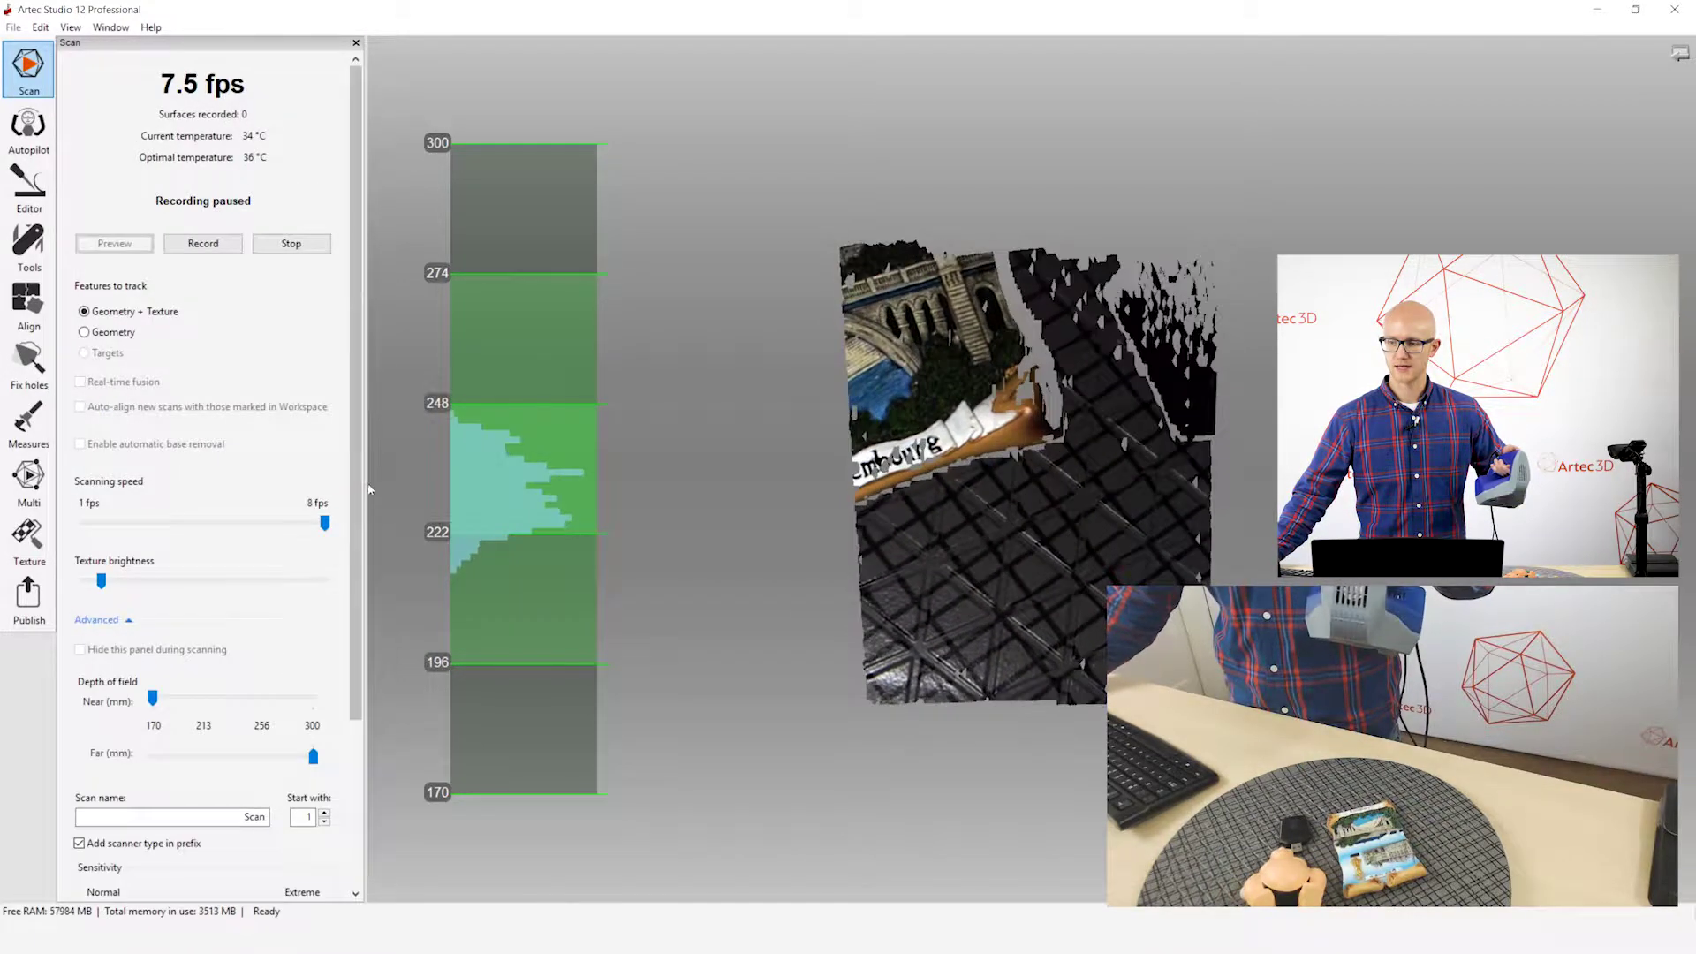
- Try Sensitivity values between Normal and Extreme, settling just above Normal
drag(357, 482, 357, 649)
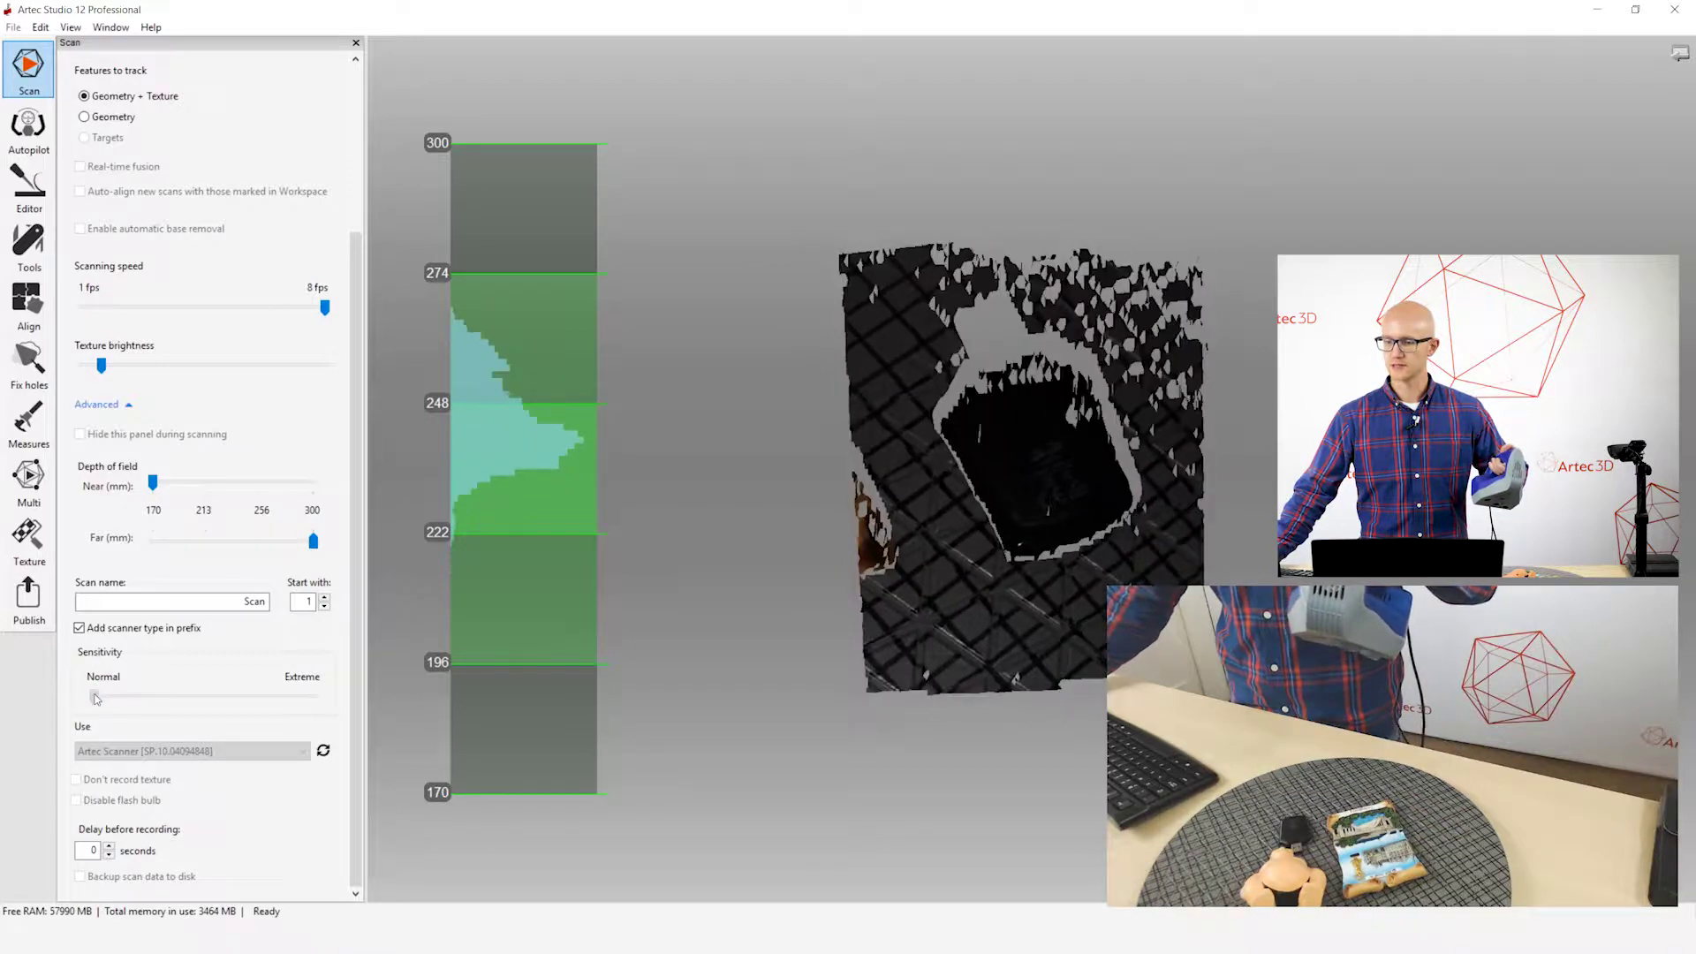
mouse_move(114, 703)
mouse_down()
mouse_move(138, 700)
mouse_move(86, 707)
mouse_up()
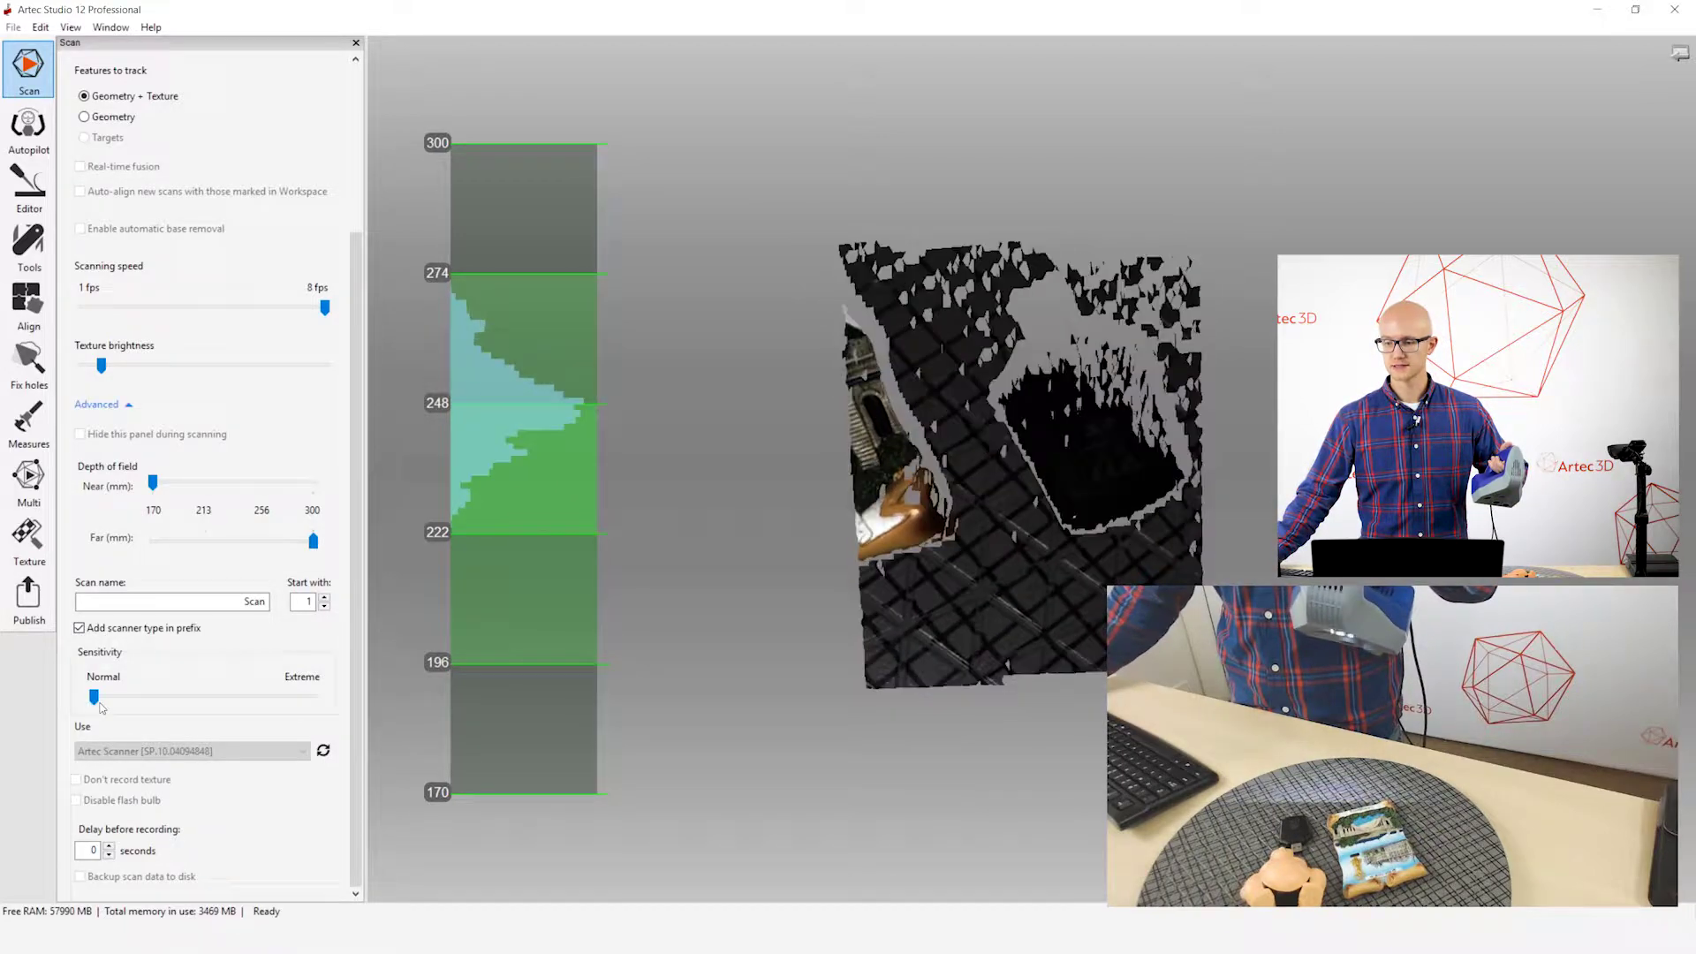
drag(102, 707, 149, 704)
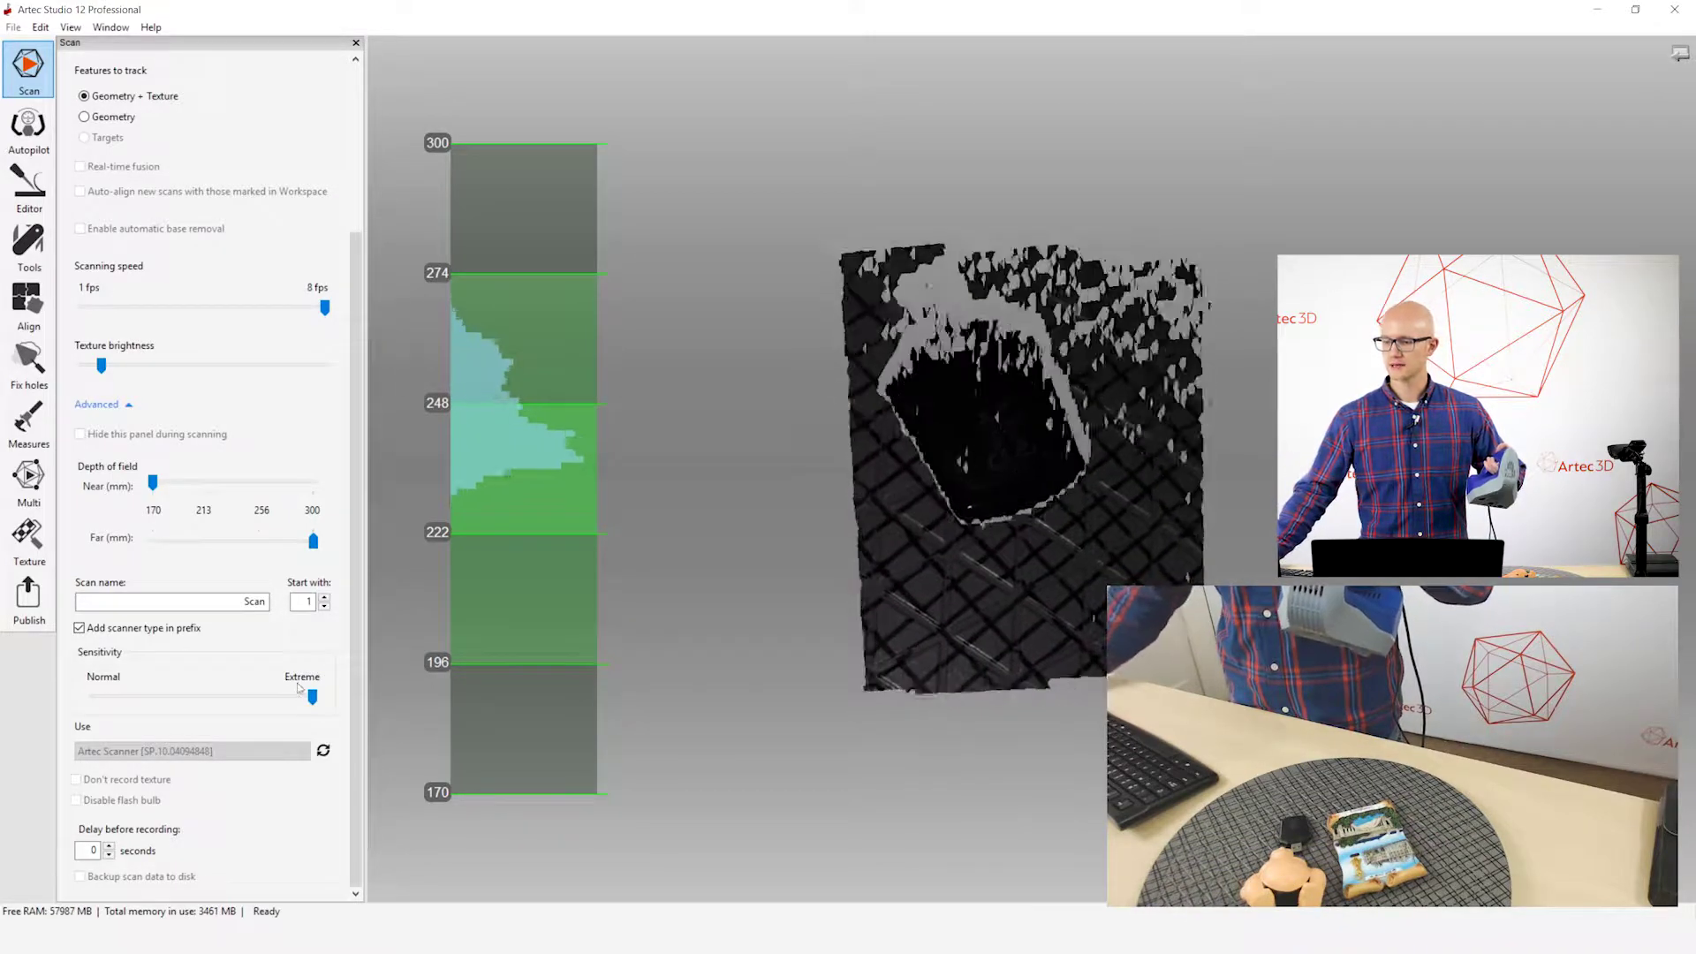
drag(144, 700, 319, 698)
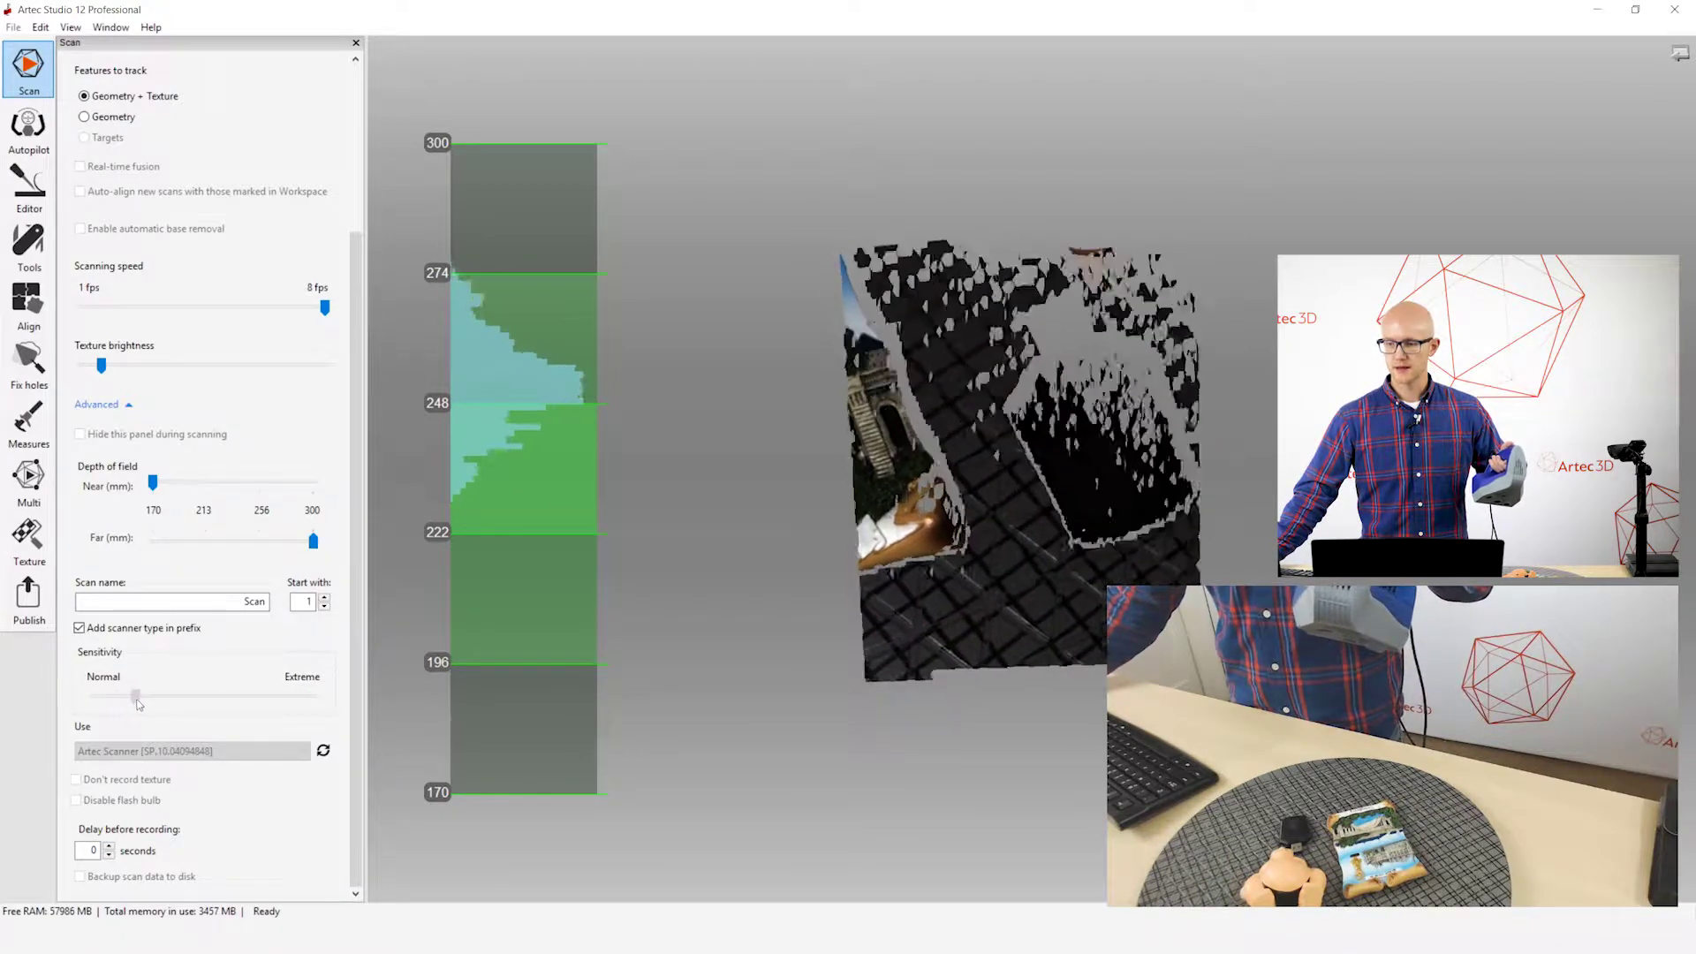
drag(144, 703, 156, 701)
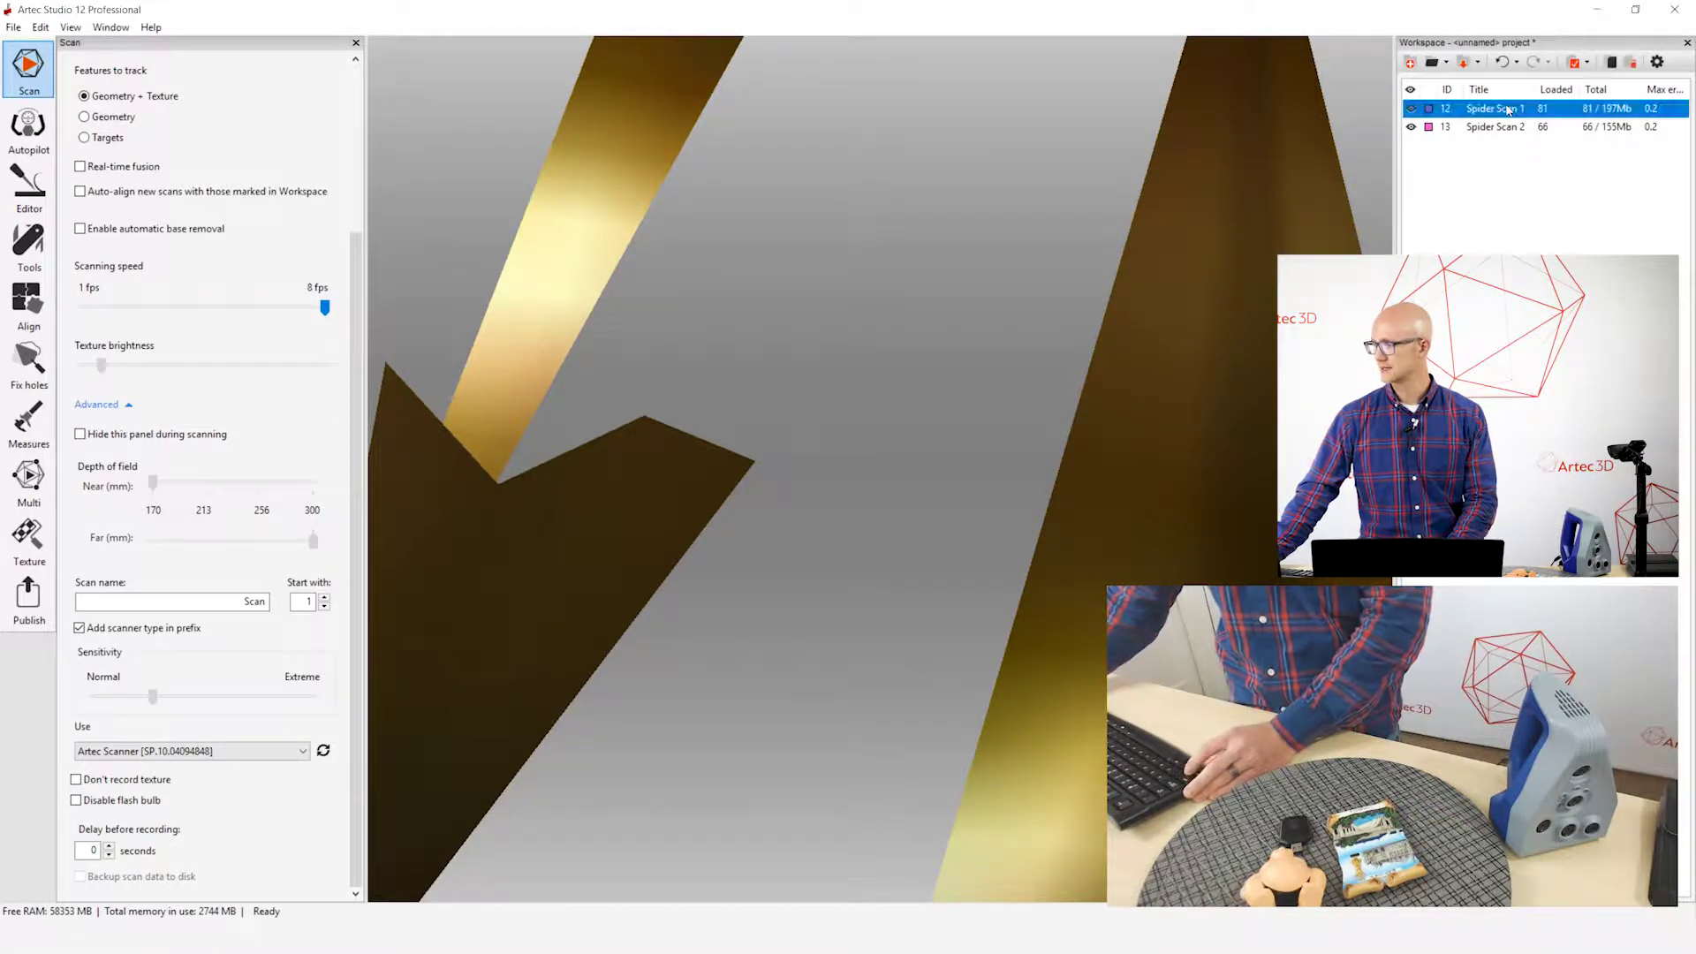
- Delete both Spider Scans from the workspace and collapse the Advanced section
key(Delete)
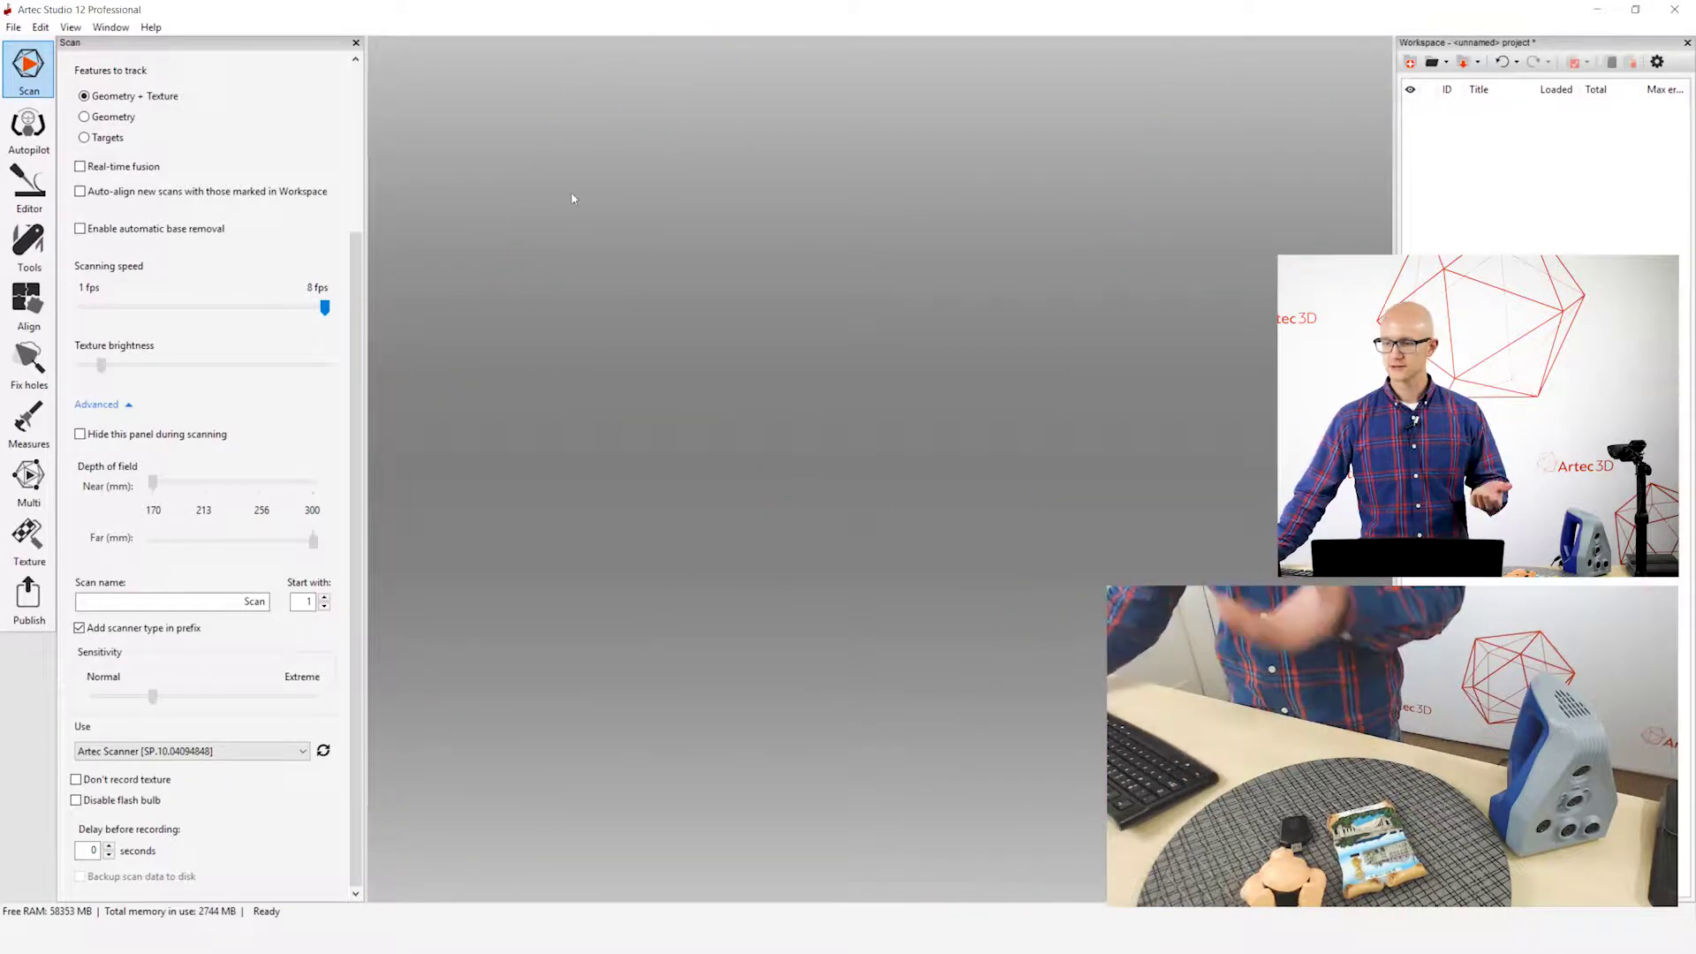
click(129, 406)
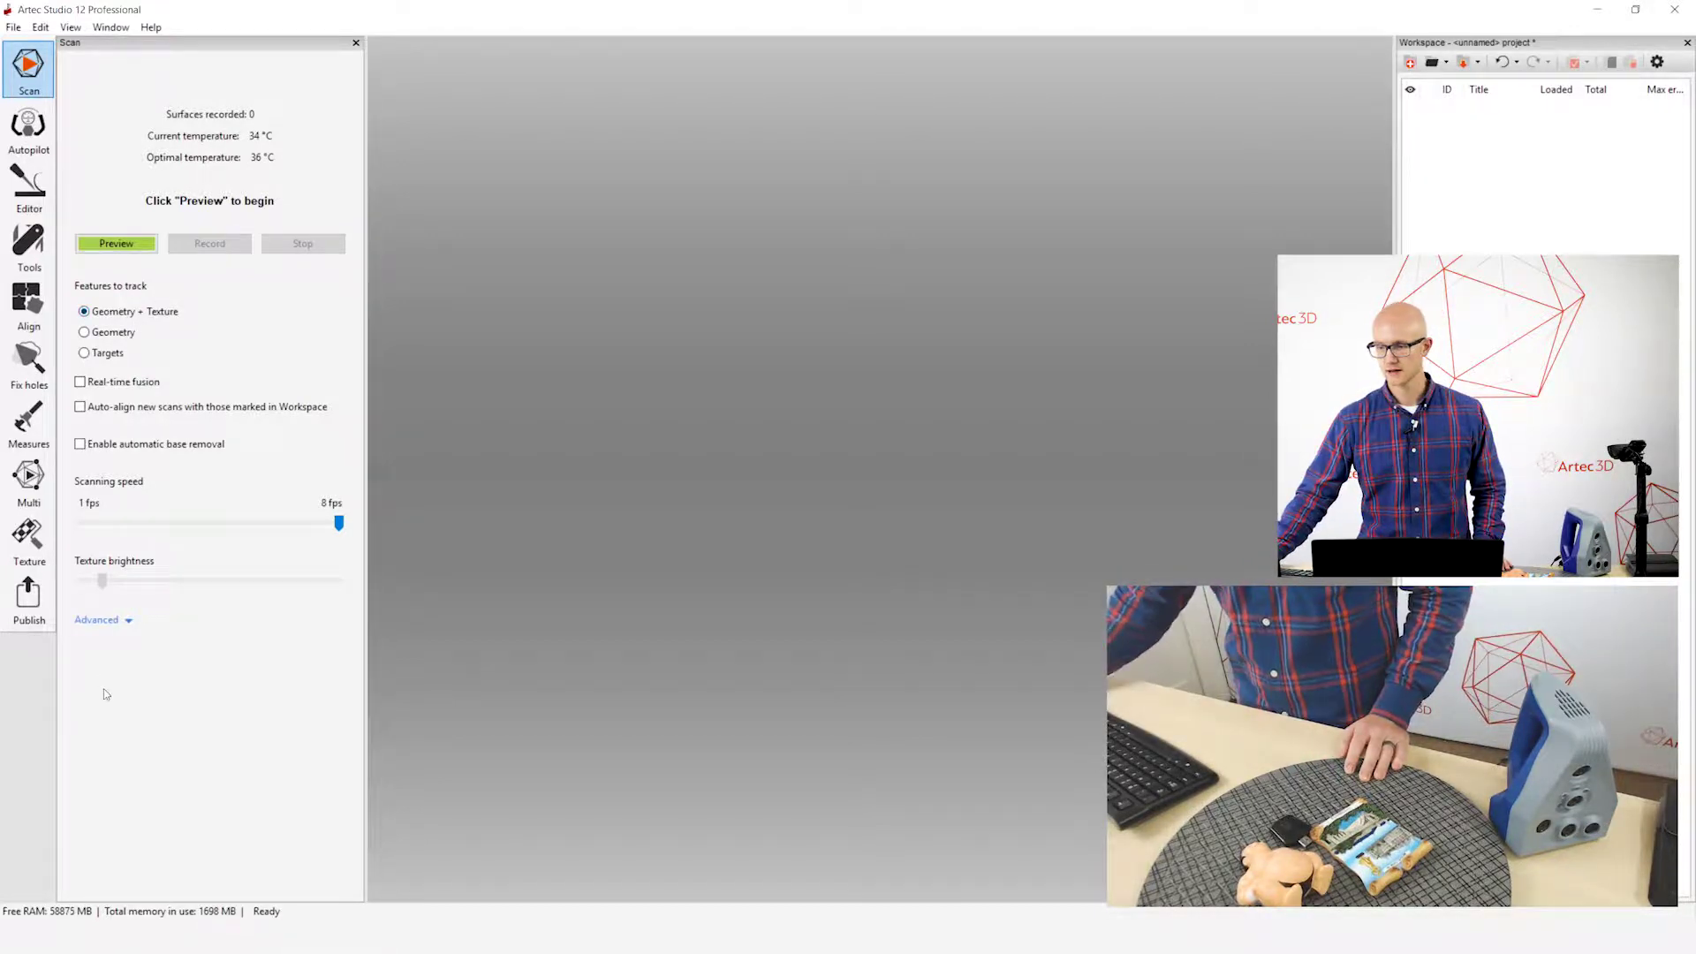
click(117, 621)
drag(361, 294, 361, 461)
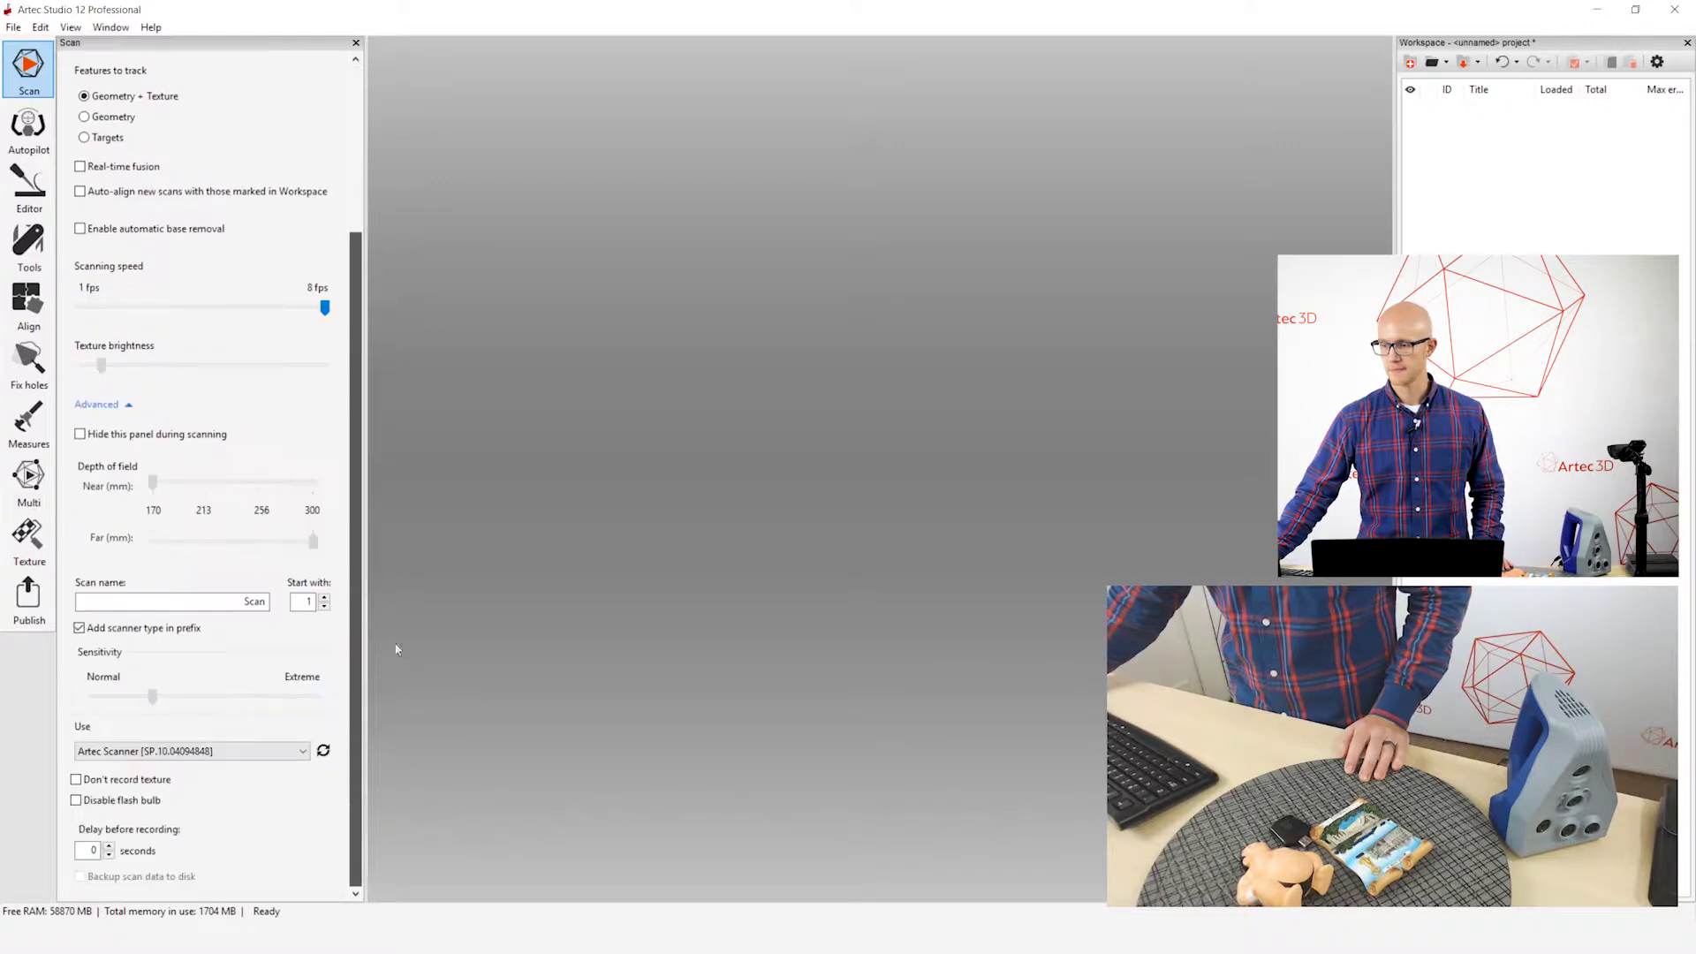
click(109, 780)
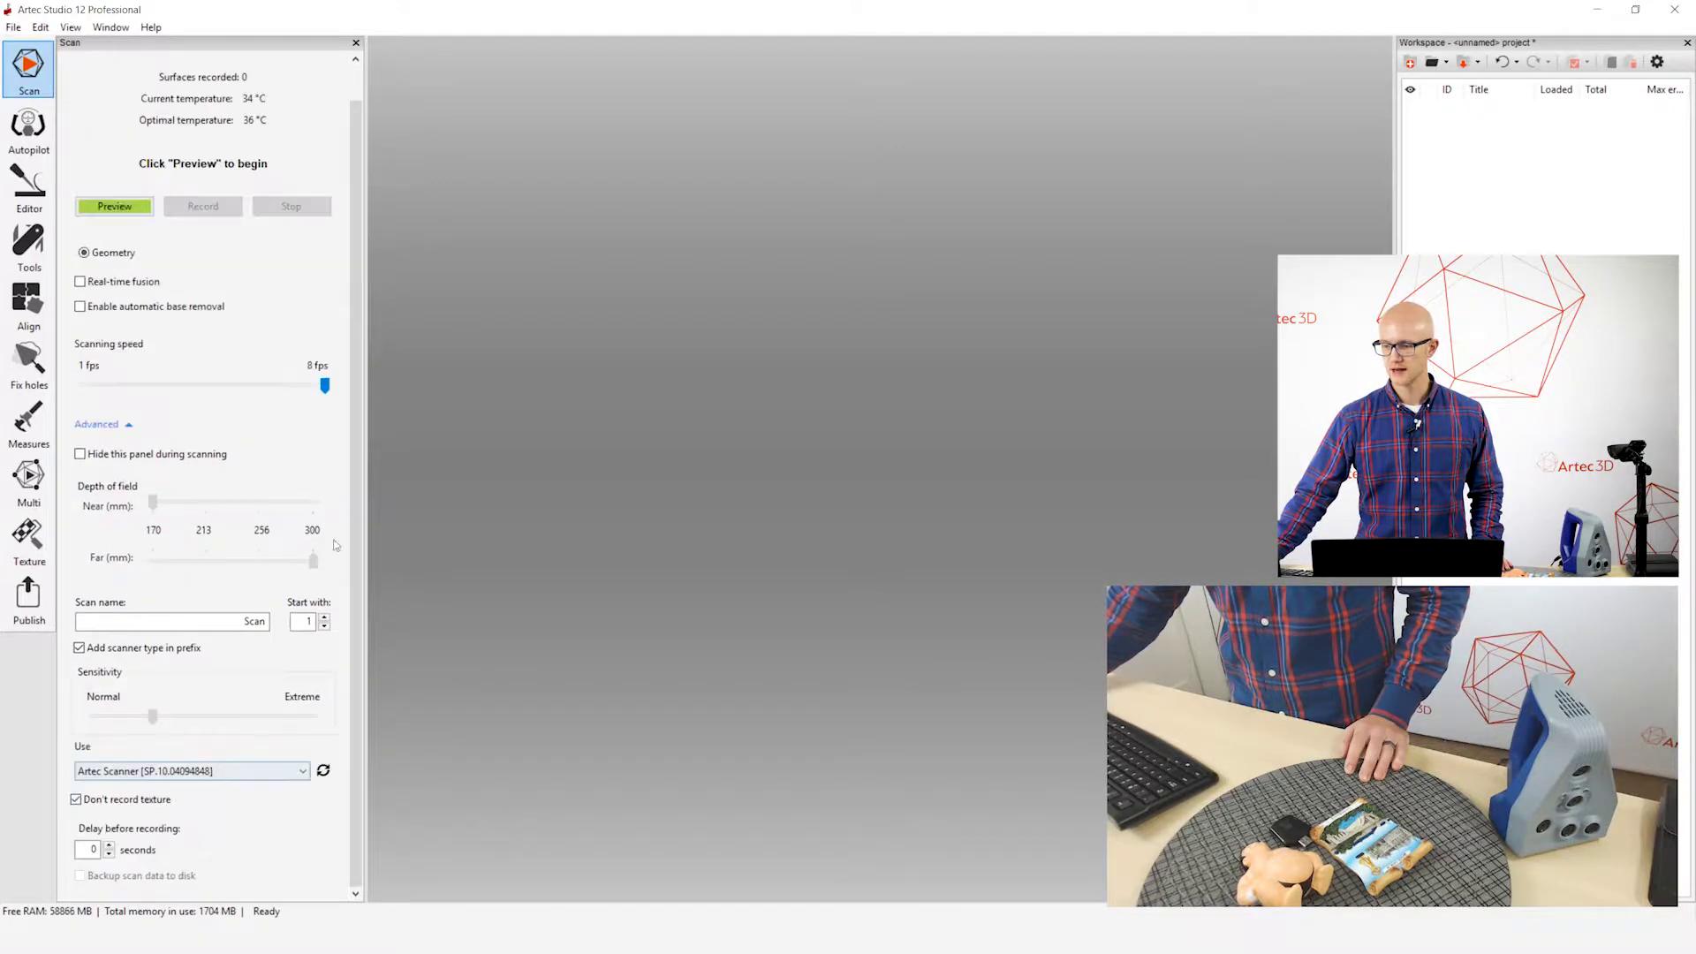
click(113, 425)
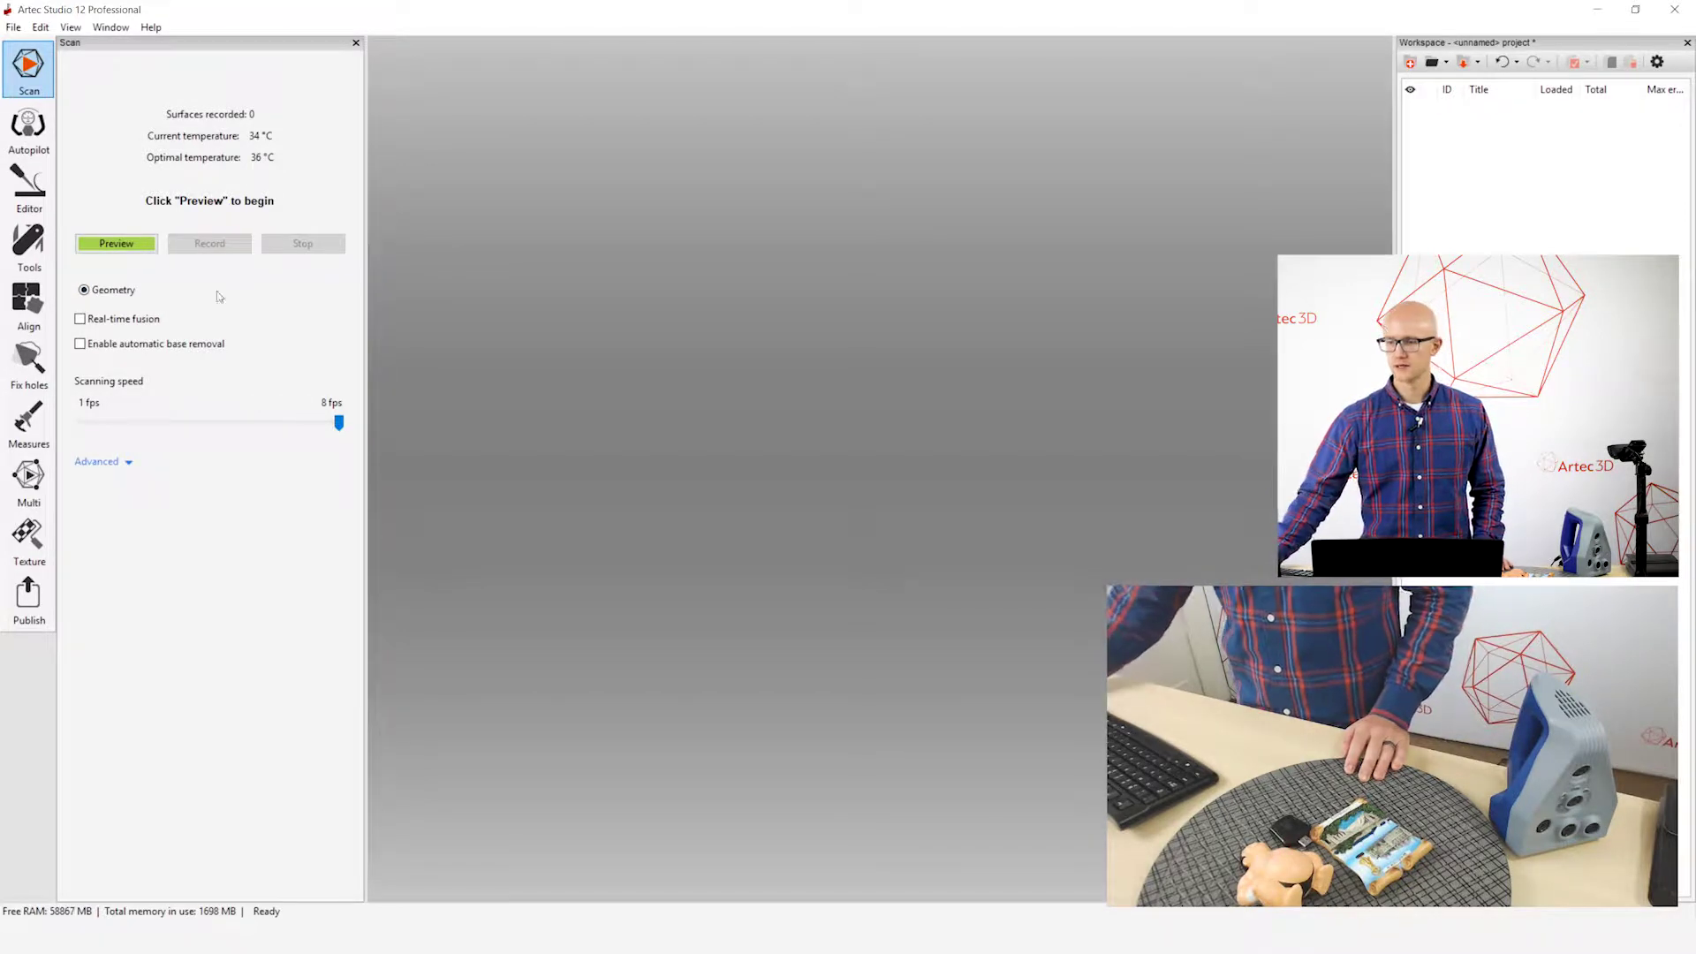
click(130, 463)
scroll(300, 865, down, 2)
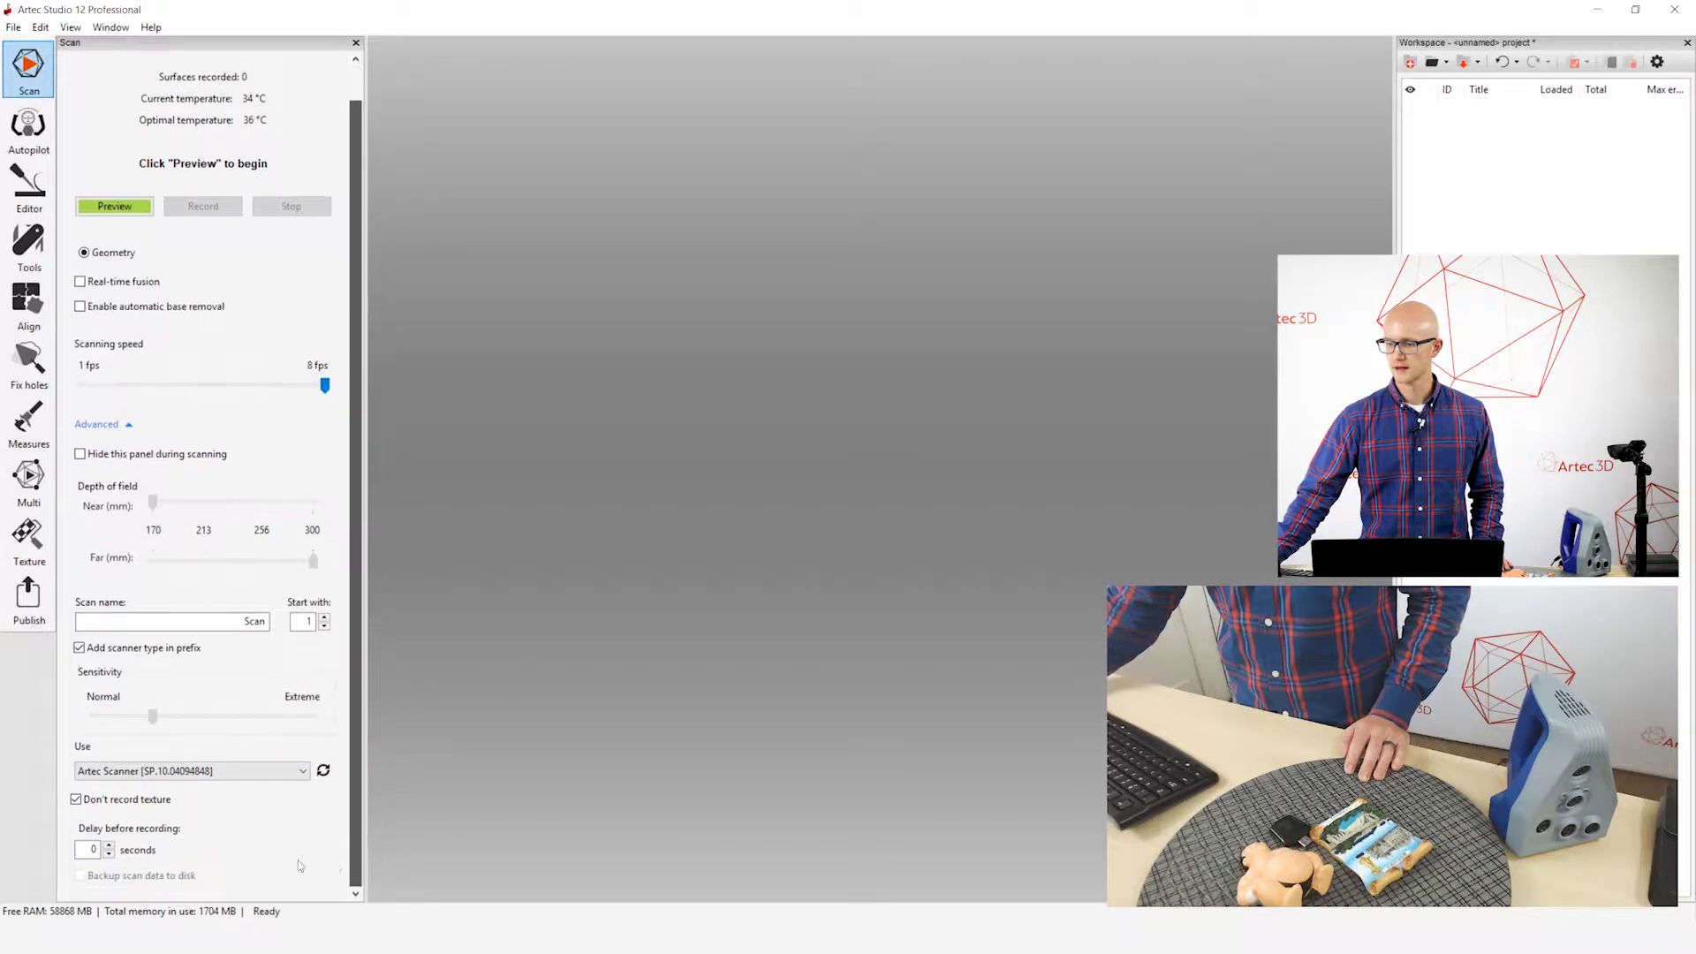
click(77, 800)
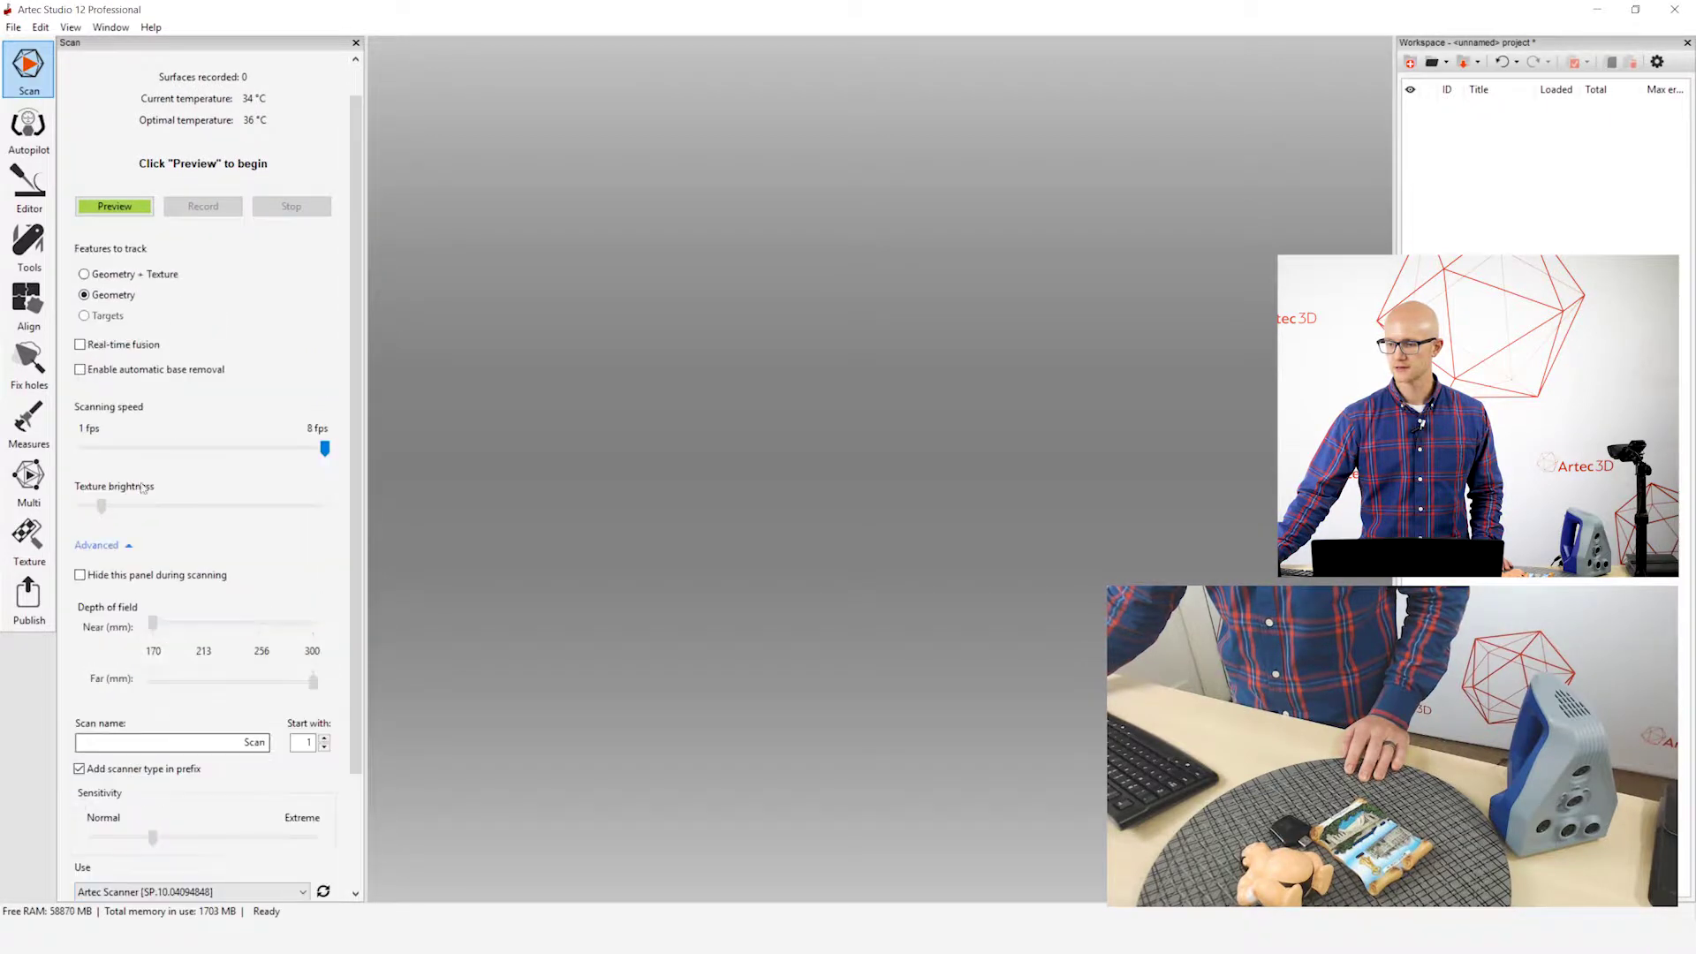
click(128, 547)
click(115, 313)
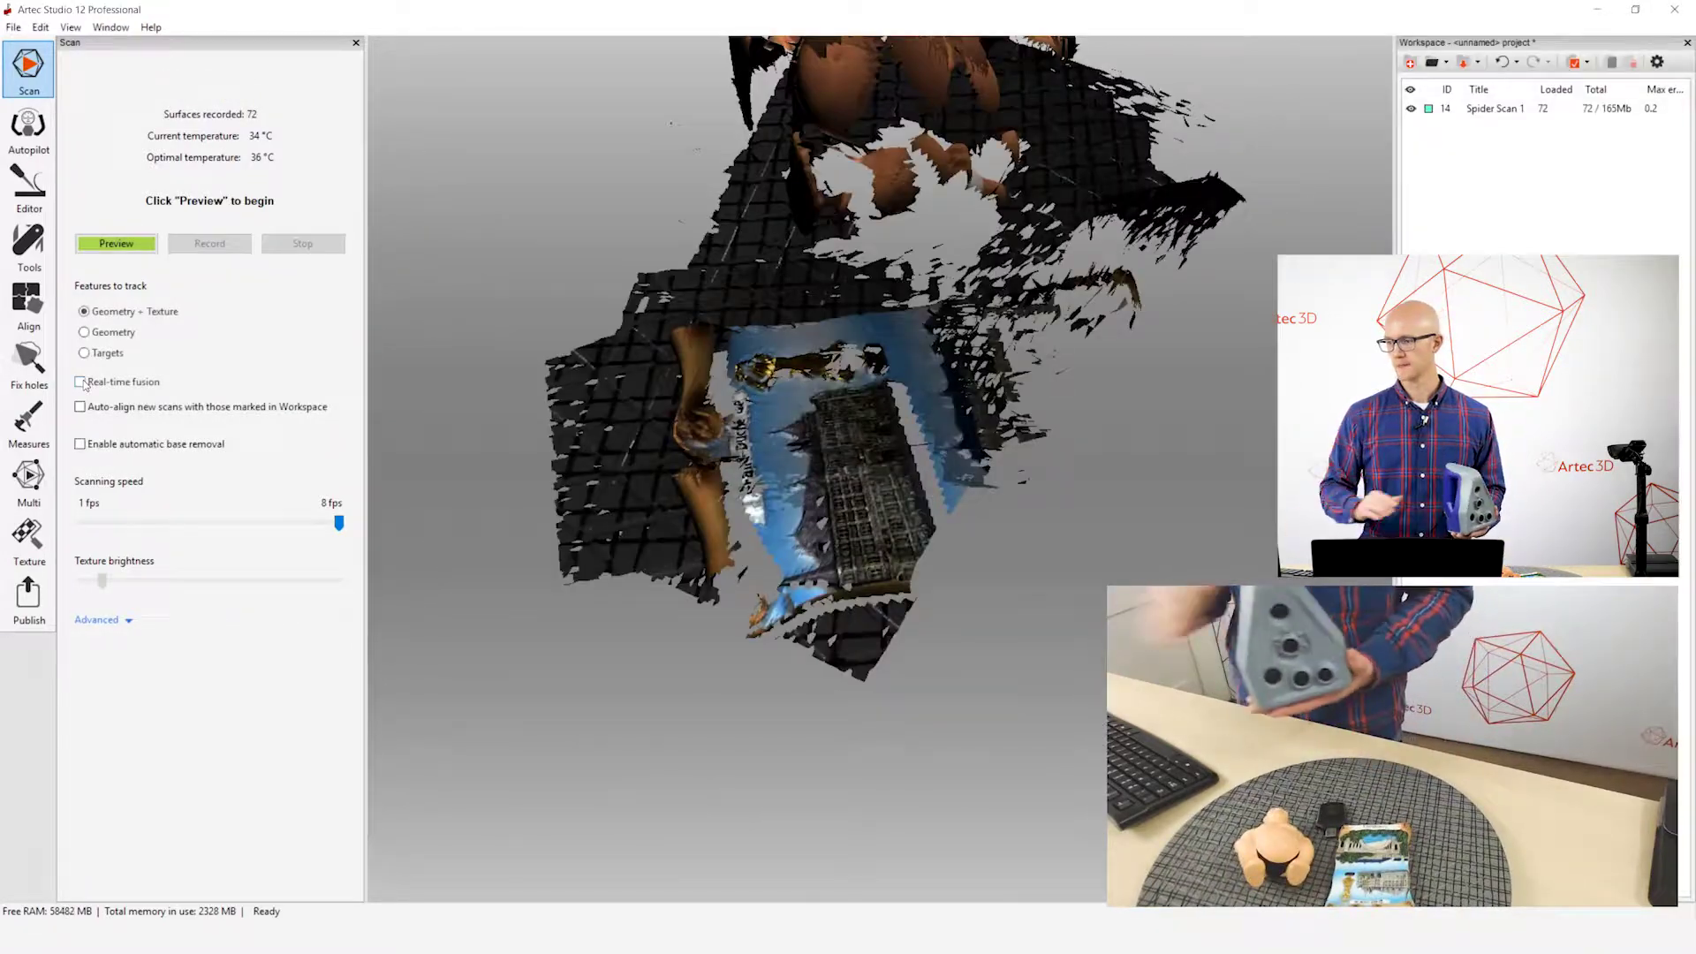
- Hide Spider Scan 1 and enable Real-time fusion for the next scan
click(1410, 108)
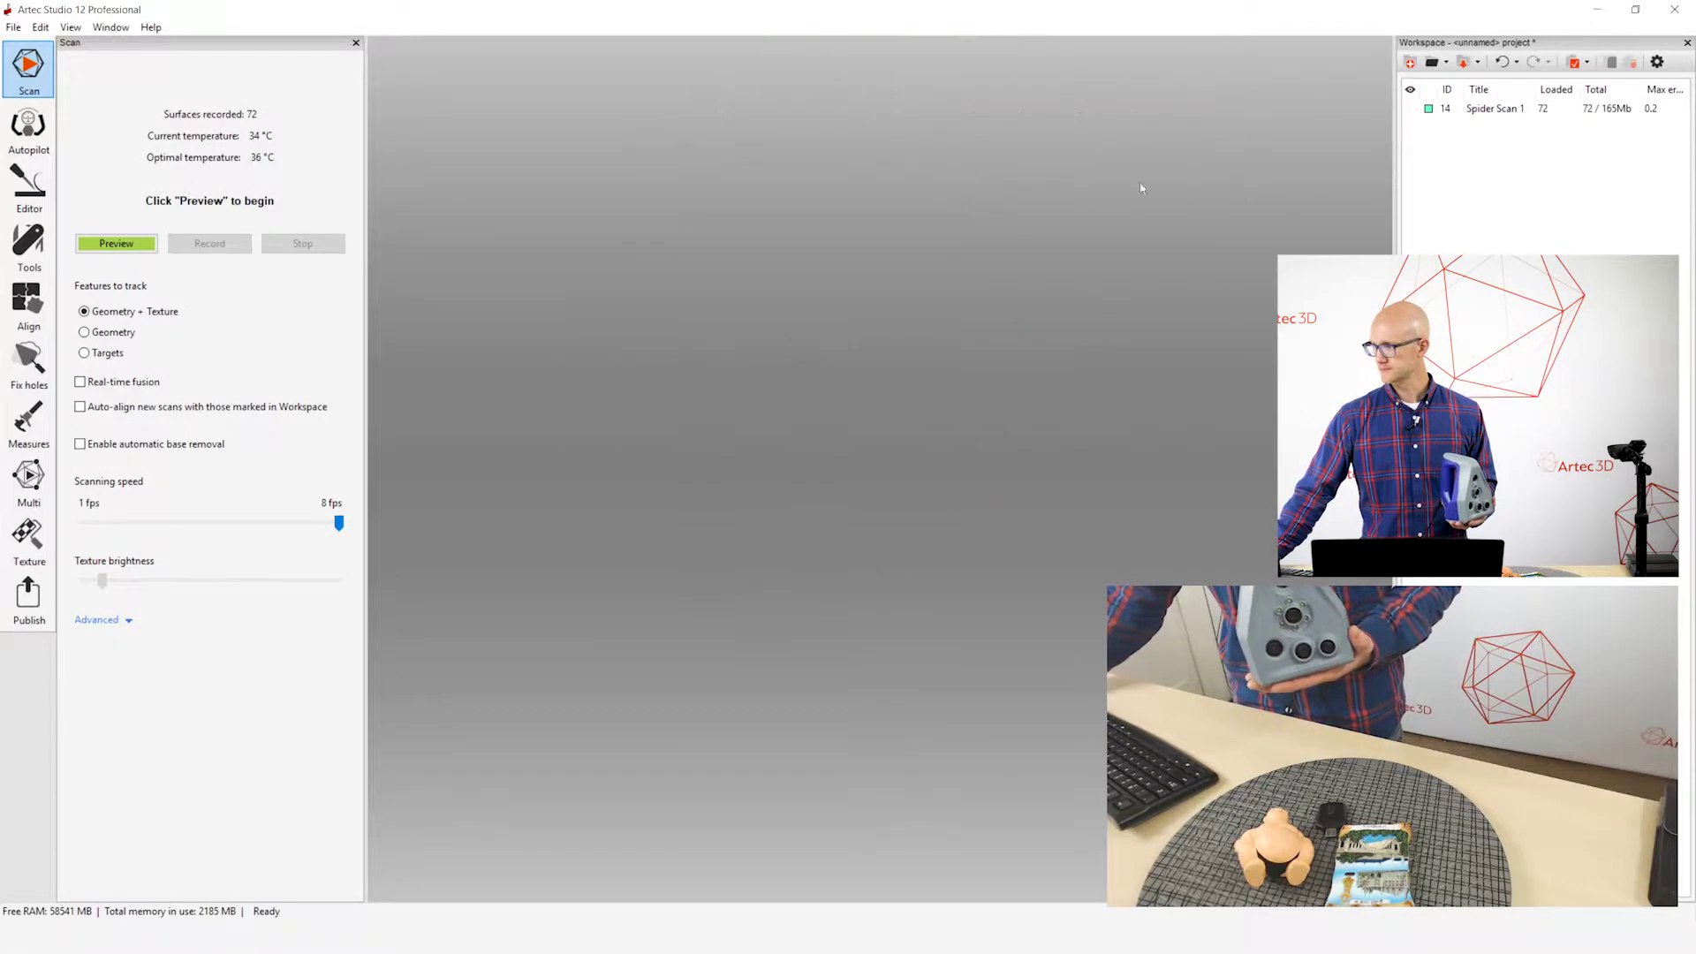
click(79, 382)
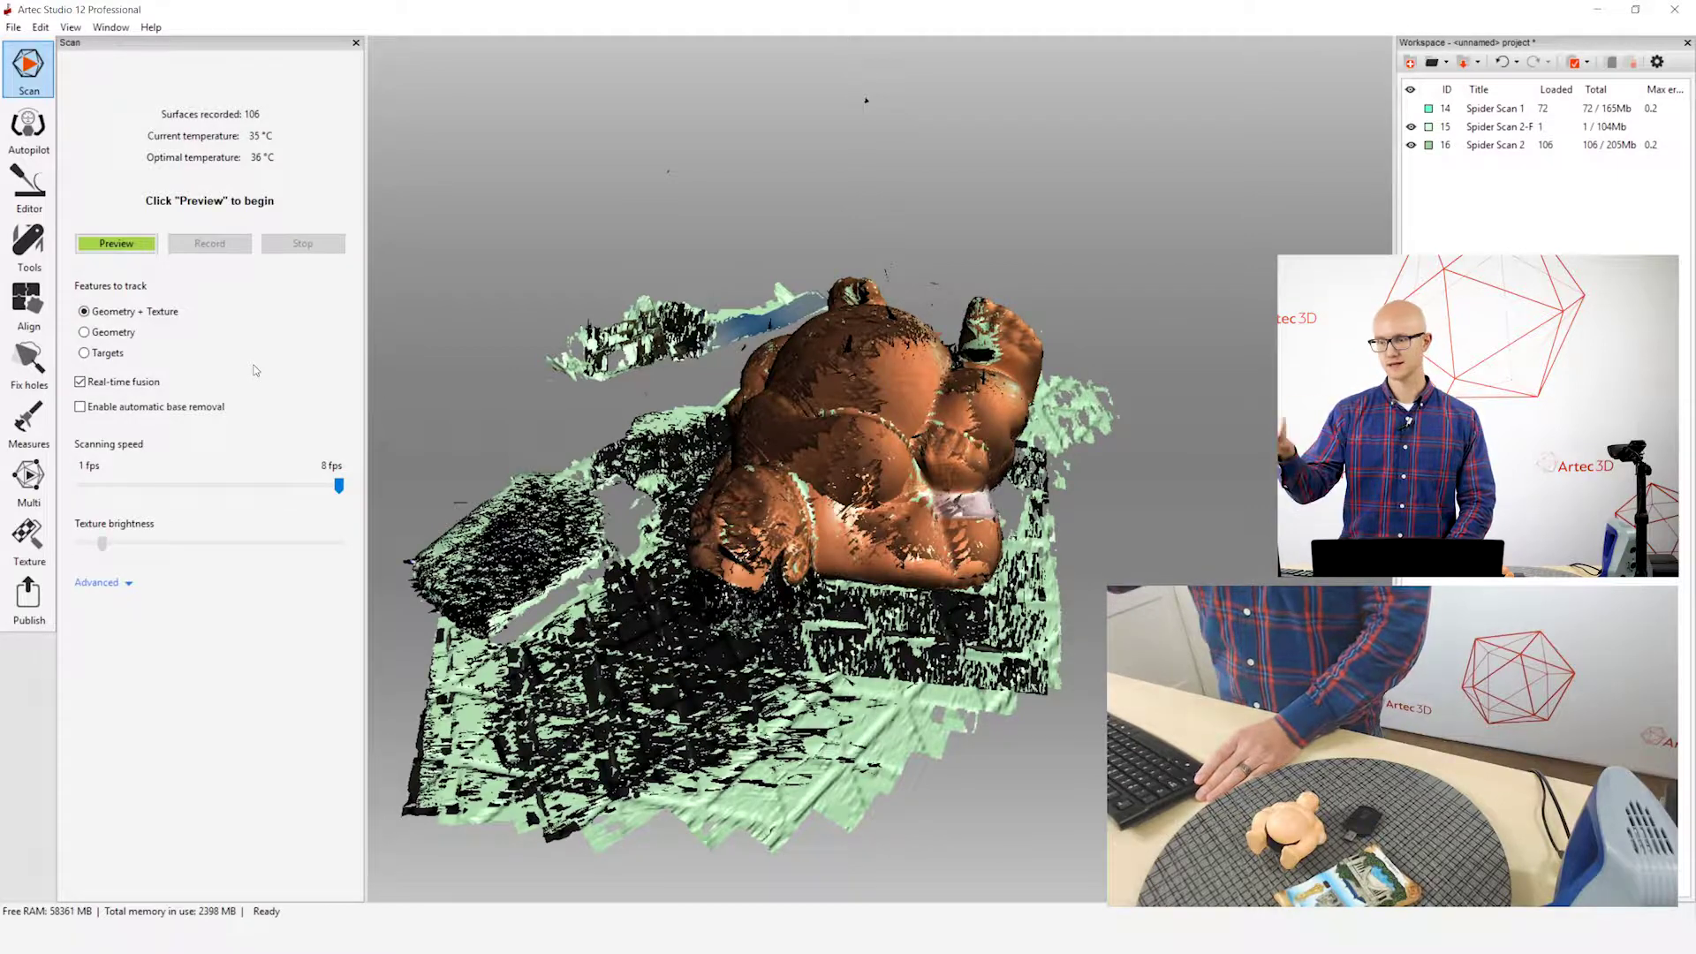
- Delete Spider Scan 1 from the workspace
mouse_move(866, 100)
mouse_down()
mouse_move(836, 133)
mouse_move(965, 178)
mouse_move(1089, 160)
mouse_up()
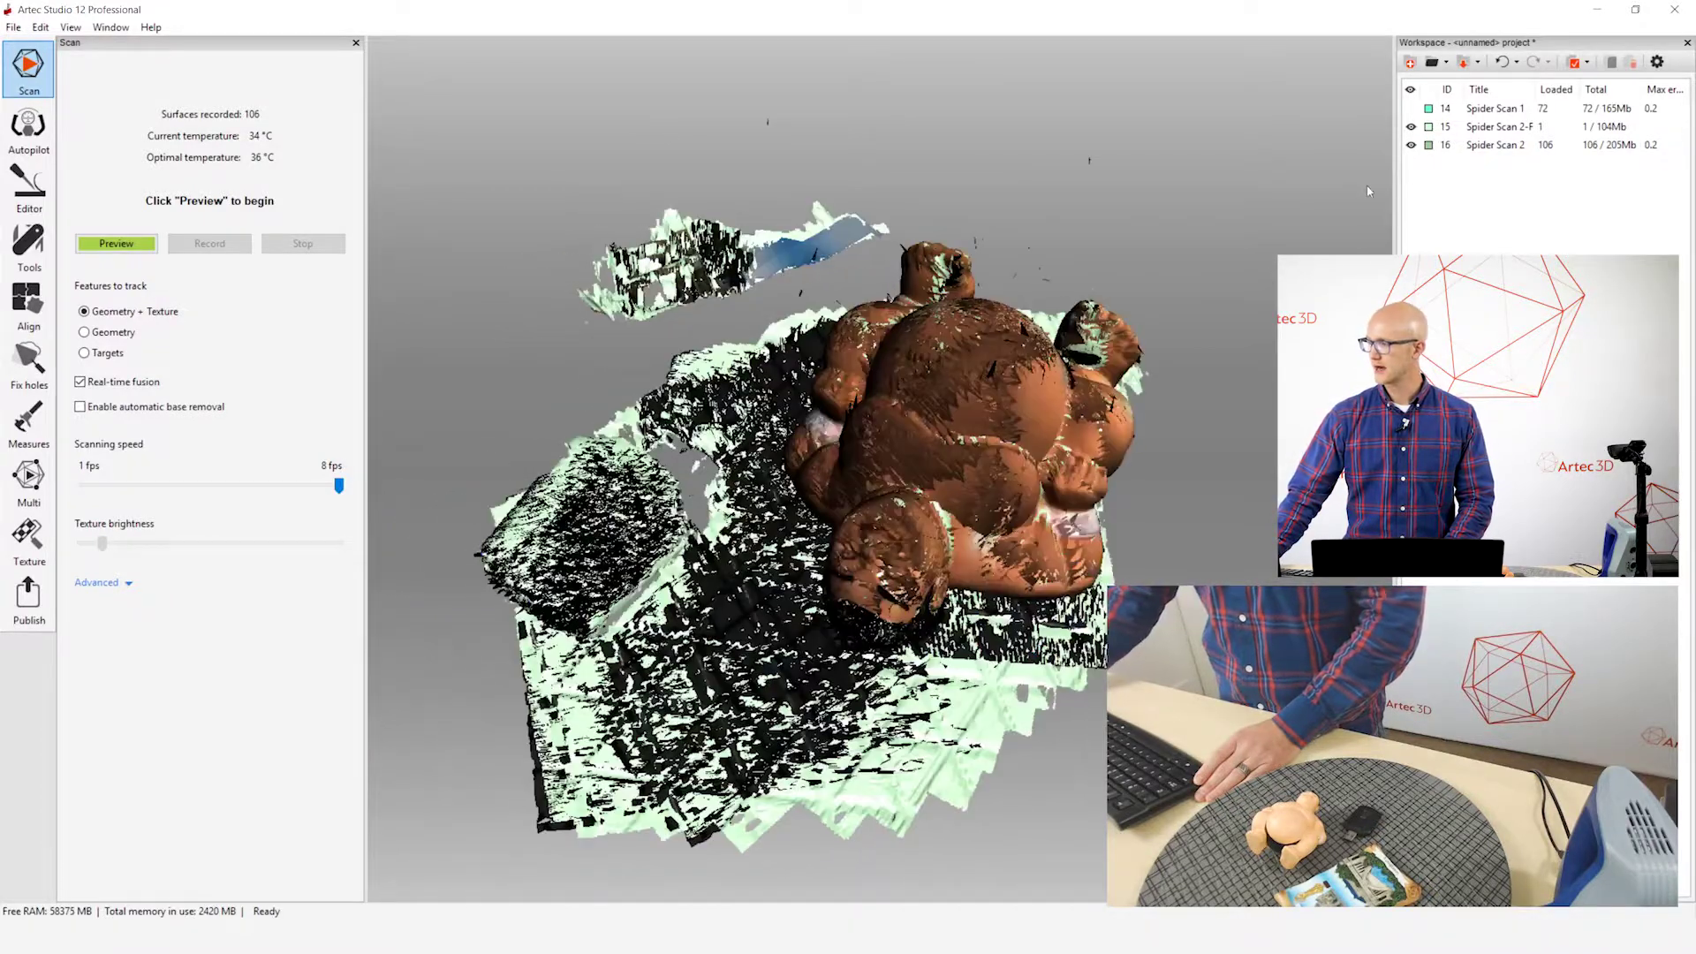
click(1488, 109)
key(Delete)
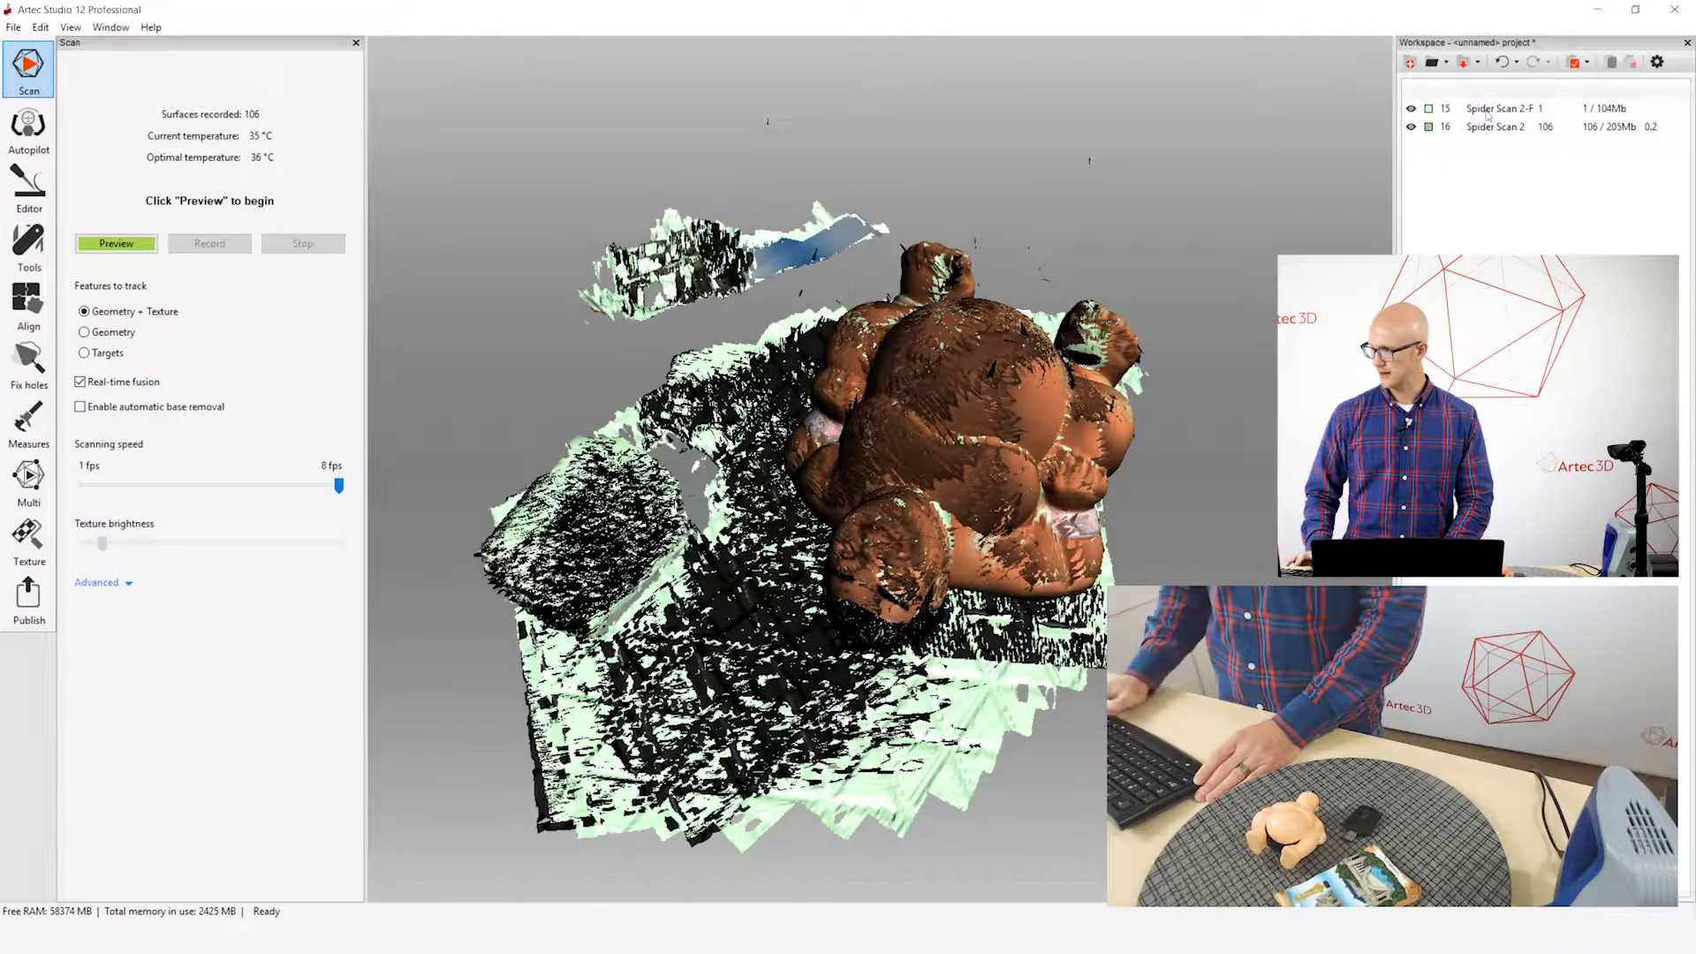
- Toggle visibility so only the fused Spider Scan 2-F mesh shows, hiding the raw Spider Scan 2
click(1411, 109)
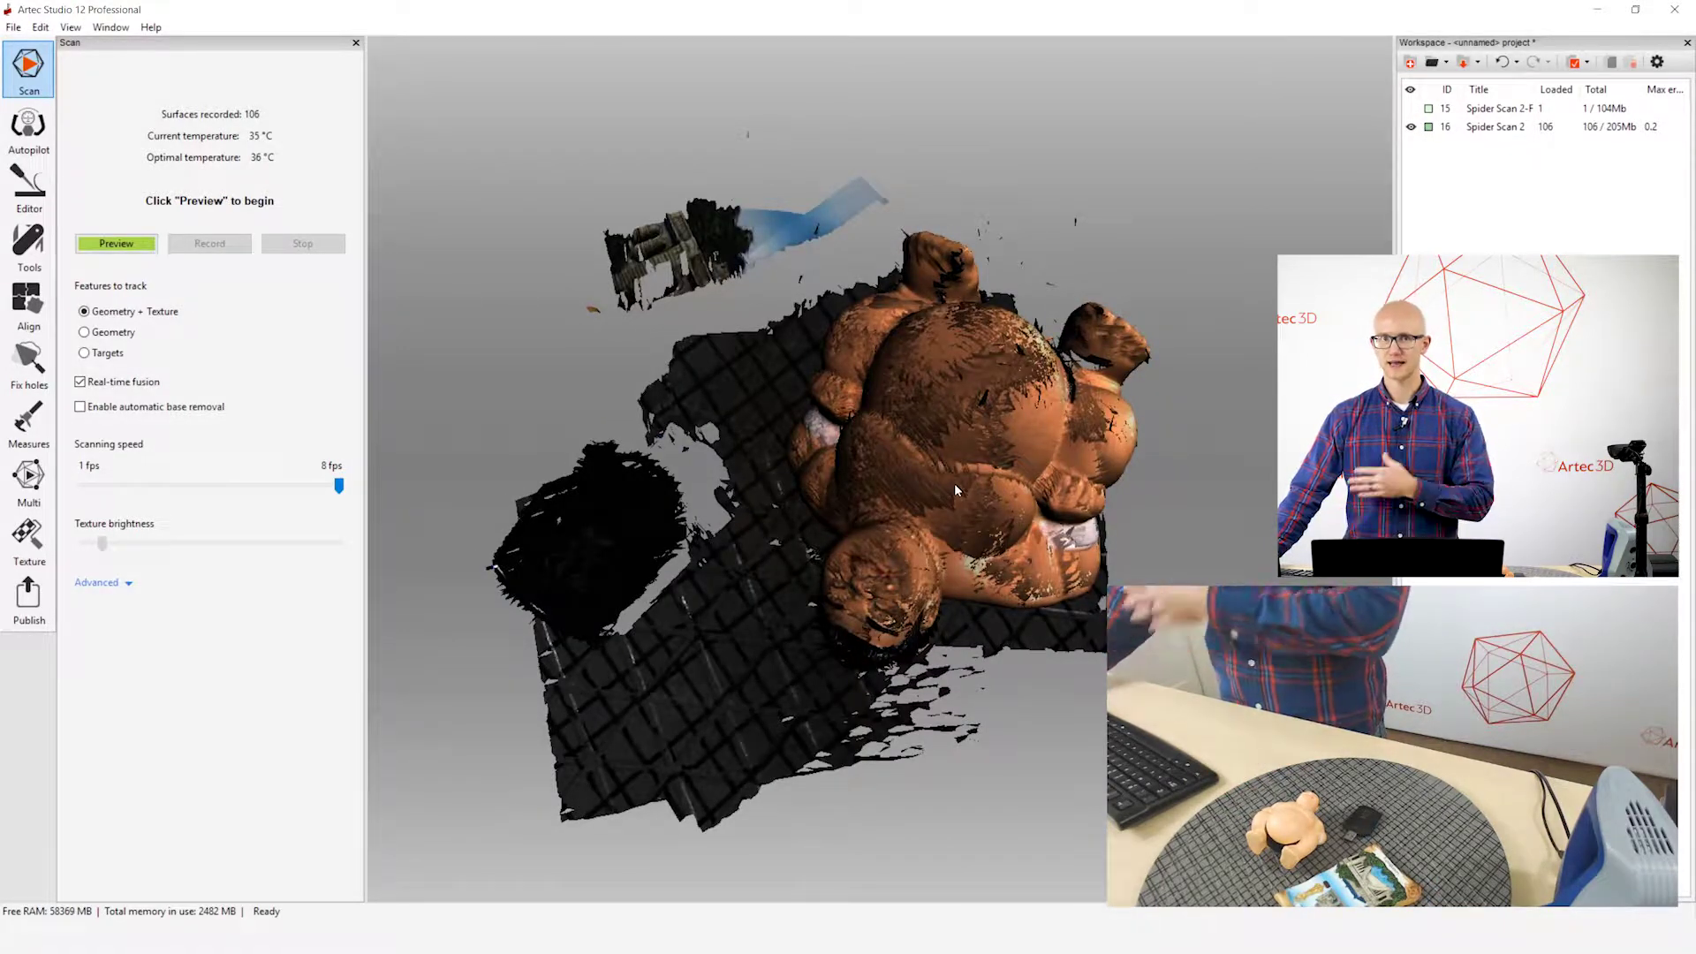
click(1411, 108)
click(1411, 126)
- Orbit the fused mesh to inspect it from several angles
mouse_move(968, 580)
mouse_down()
mouse_move(1178, 464)
mouse_move(1084, 669)
mouse_move(975, 554)
mouse_up()
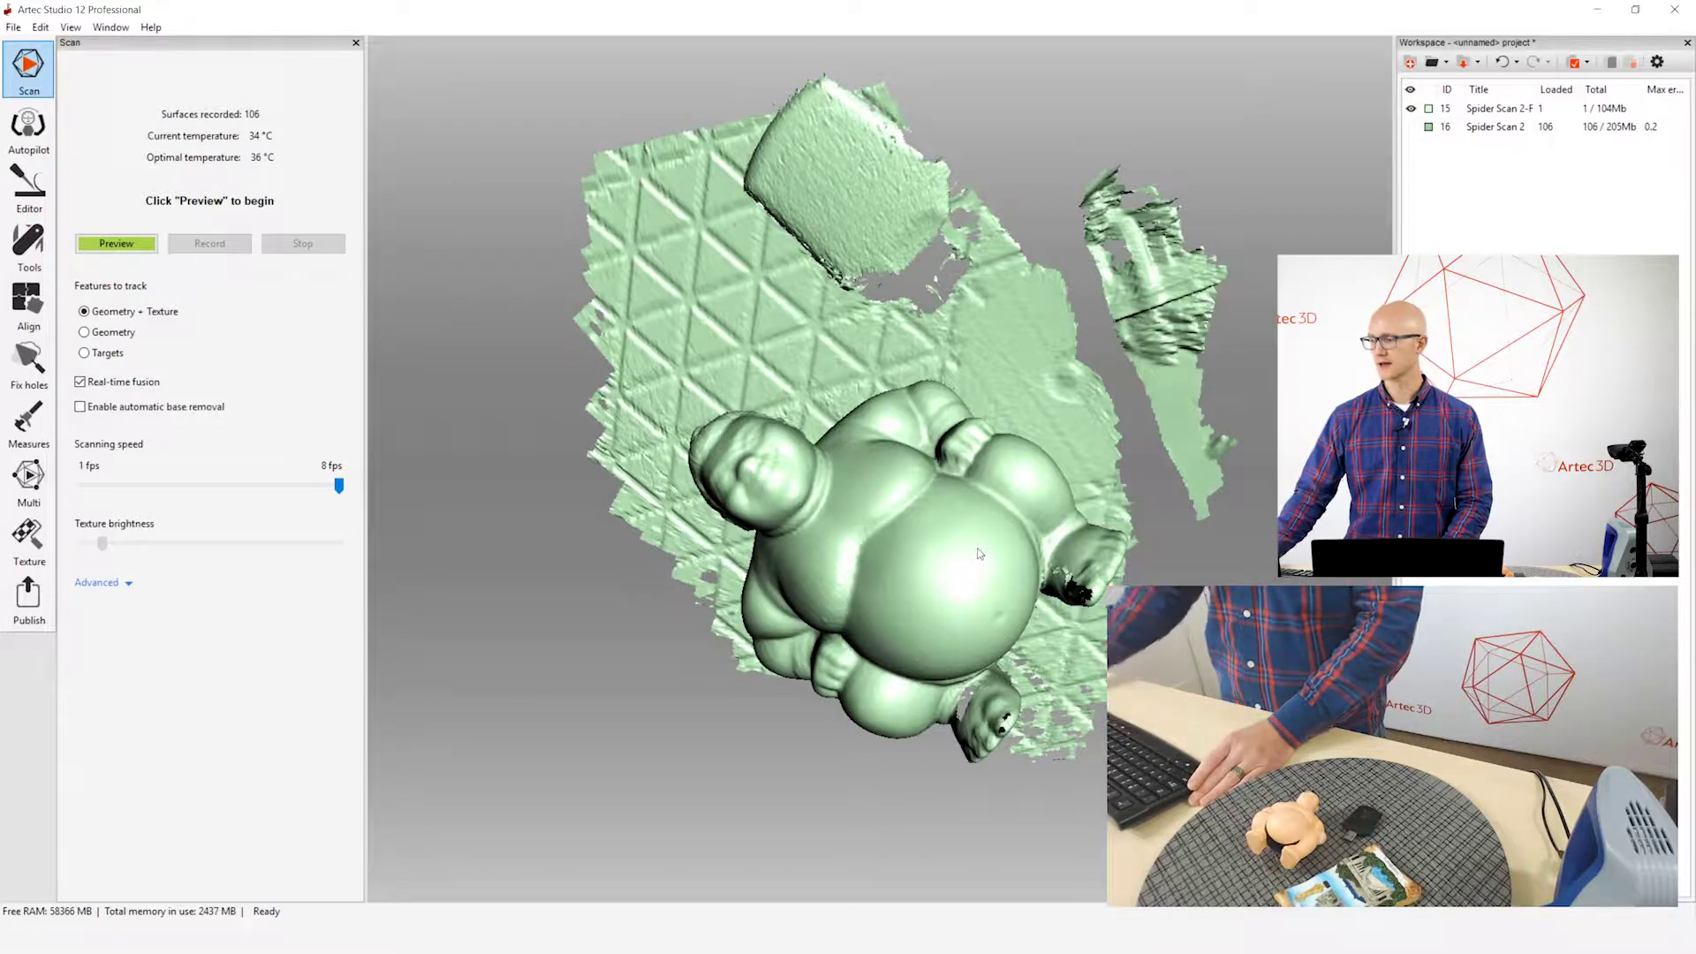
drag(975, 554, 988, 503)
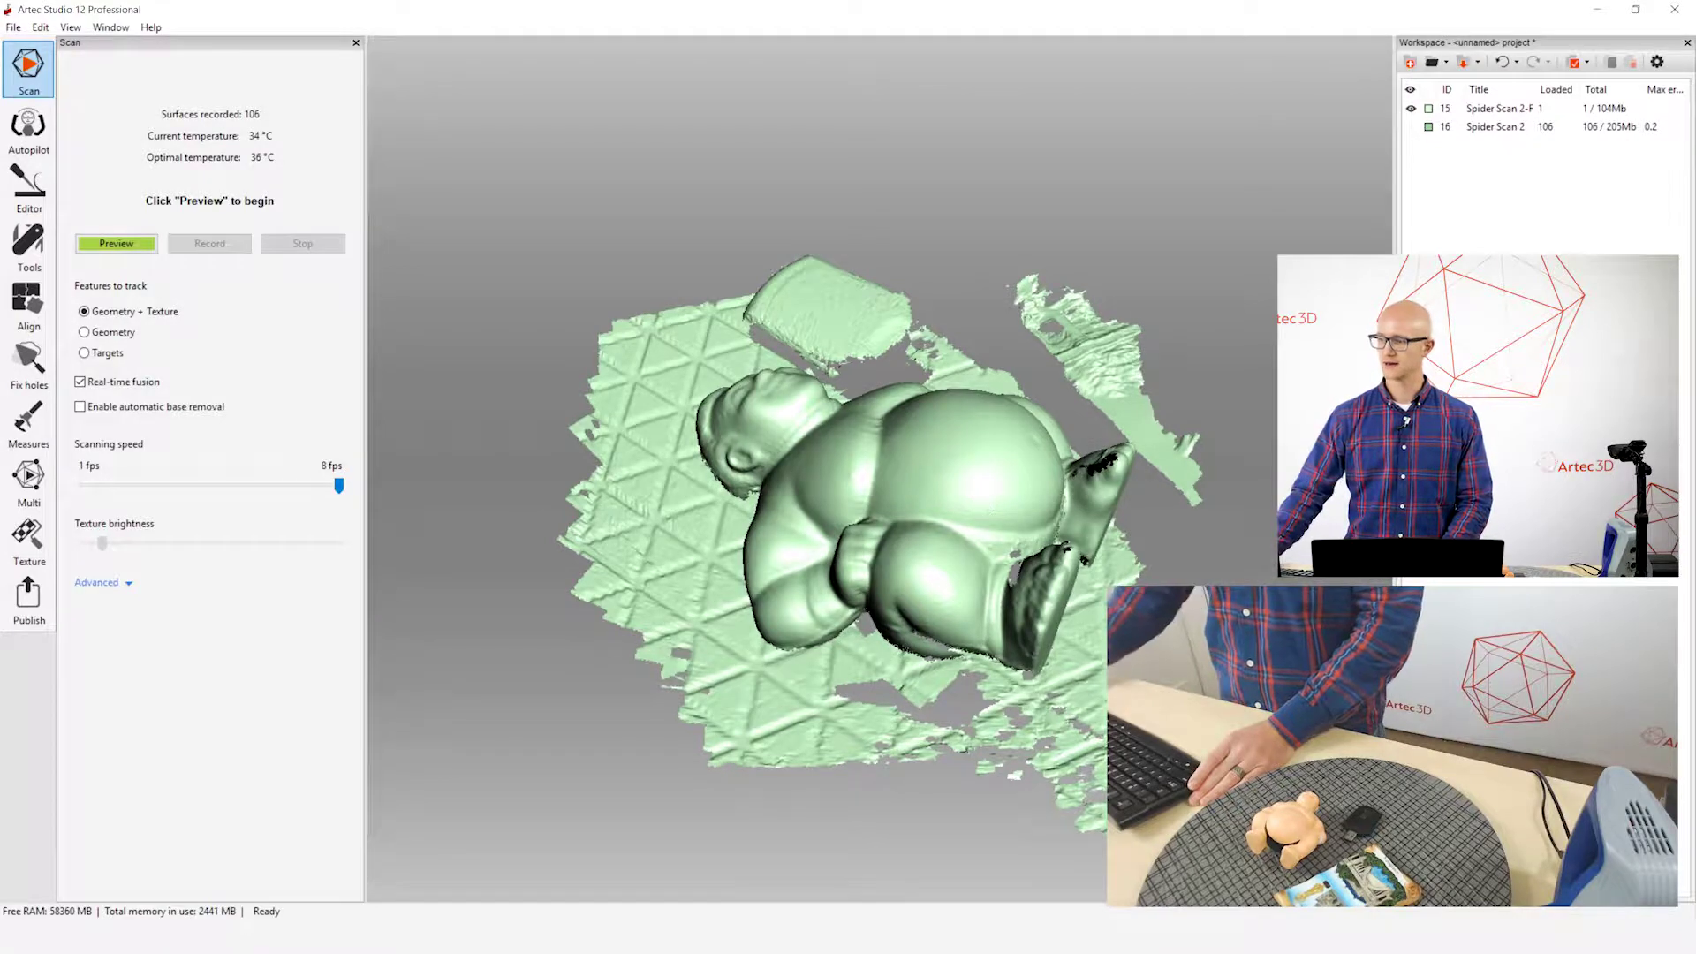
drag(988, 500, 924, 621)
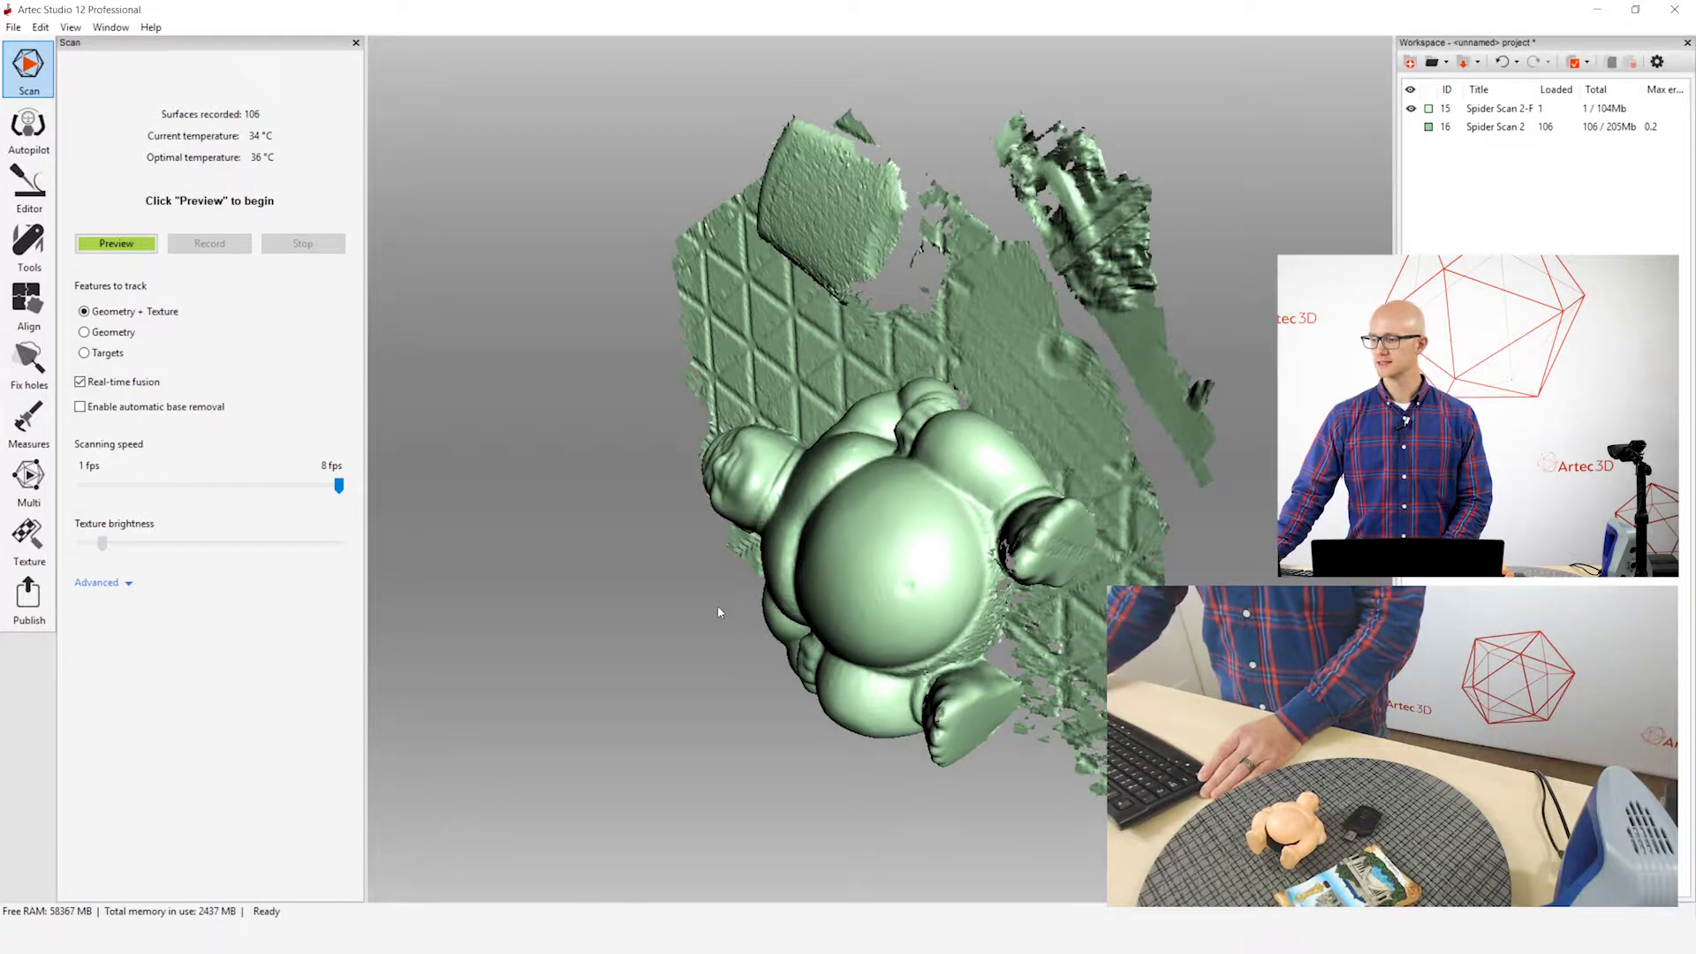
drag(717, 605, 998, 367)
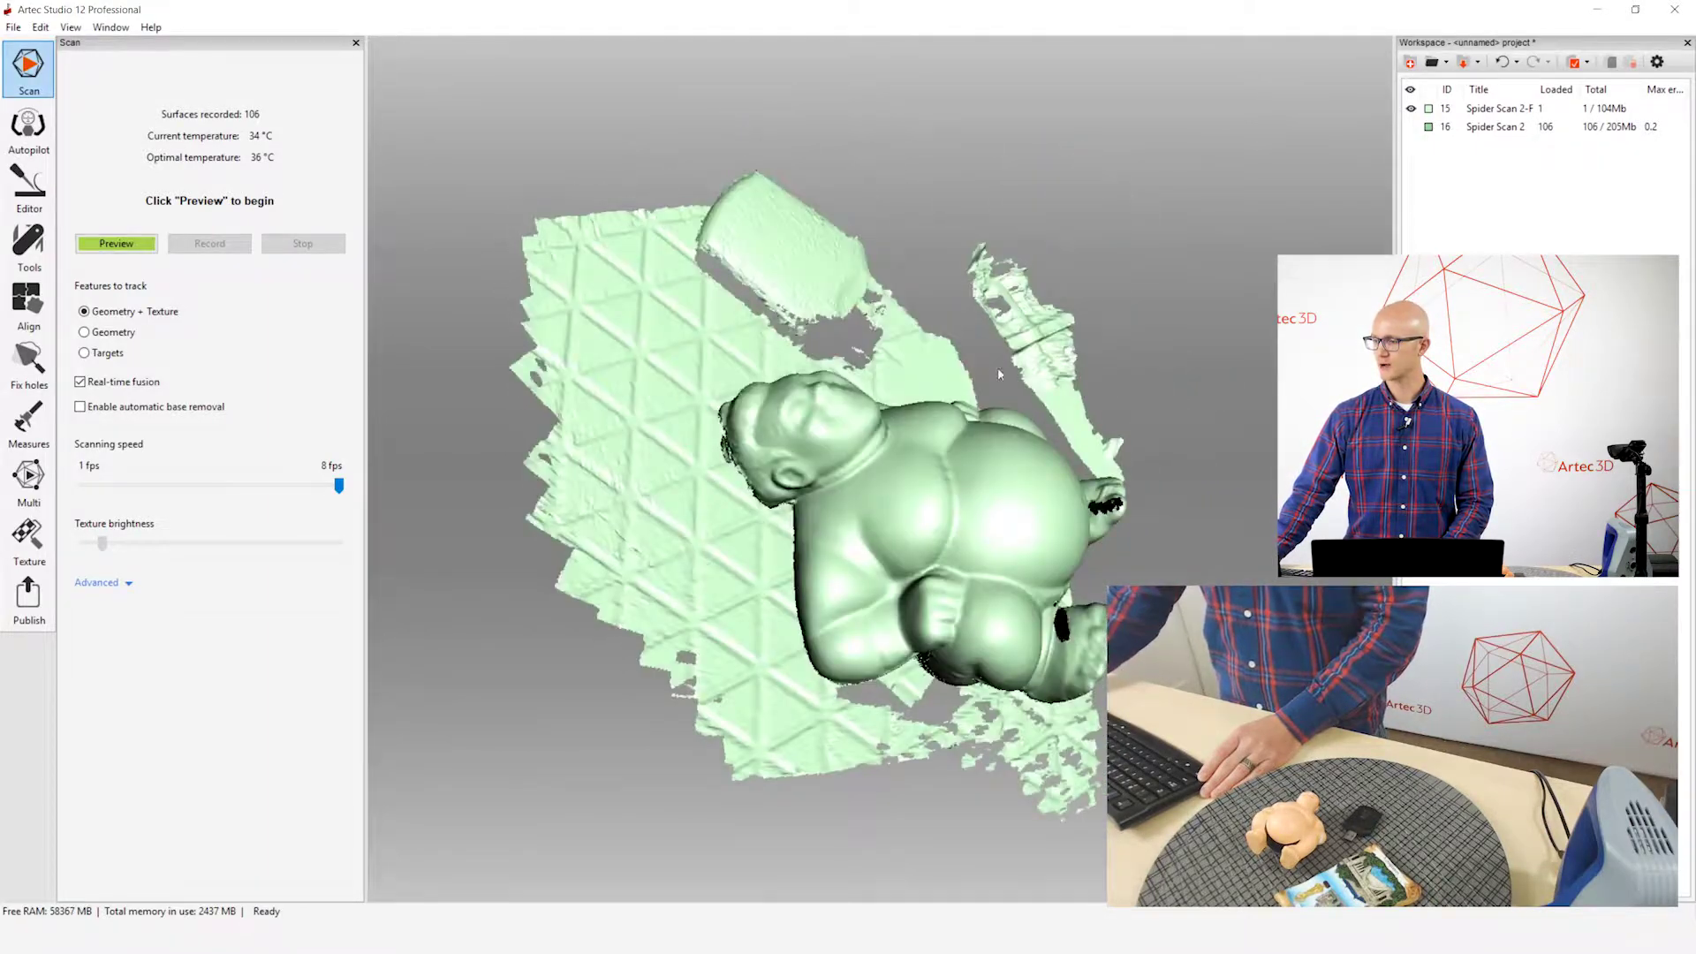
drag(834, 442, 1117, 575)
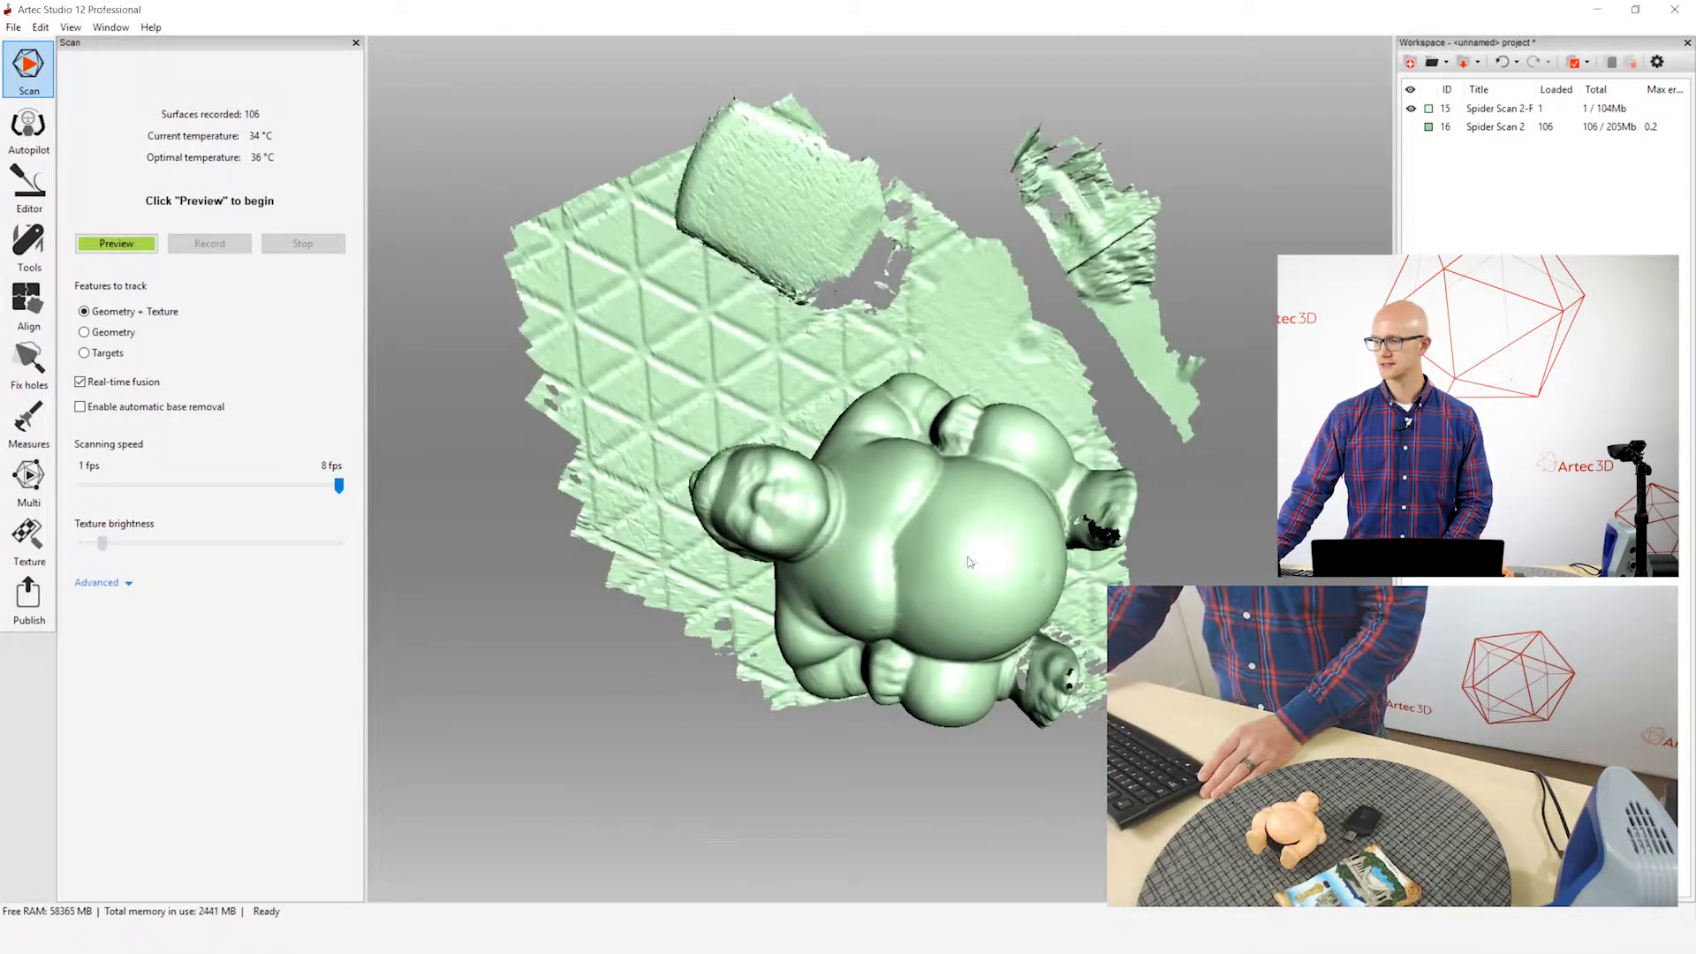
drag(969, 561, 945, 522)
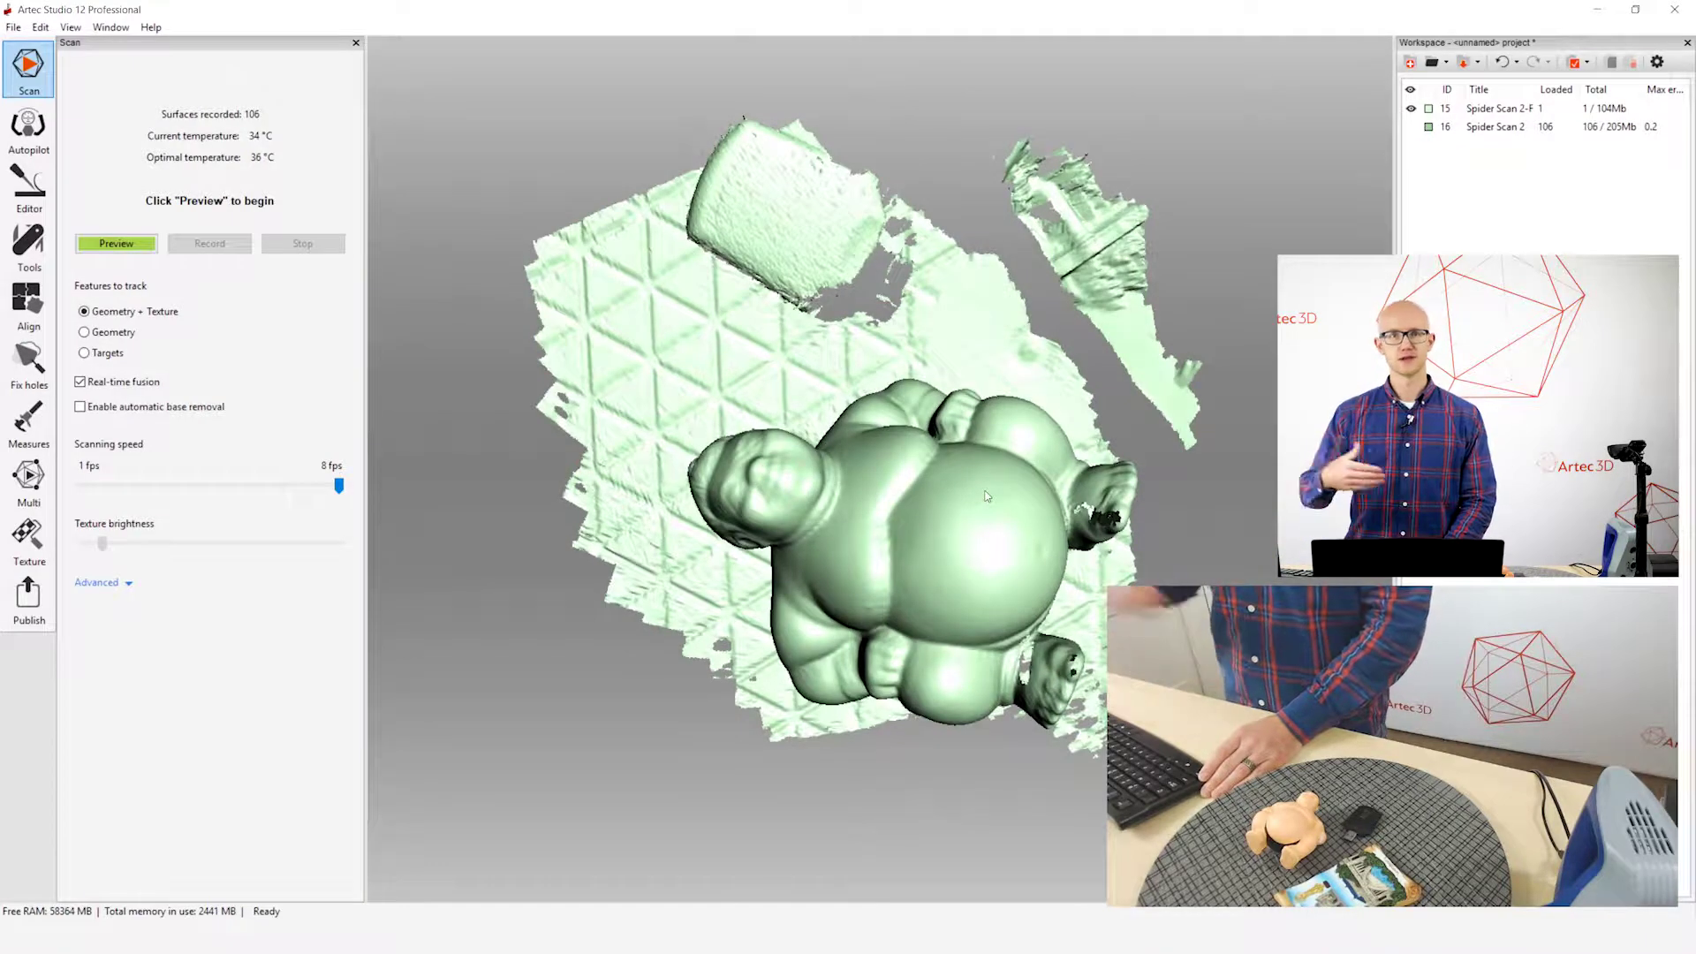
drag(985, 545, 950, 520)
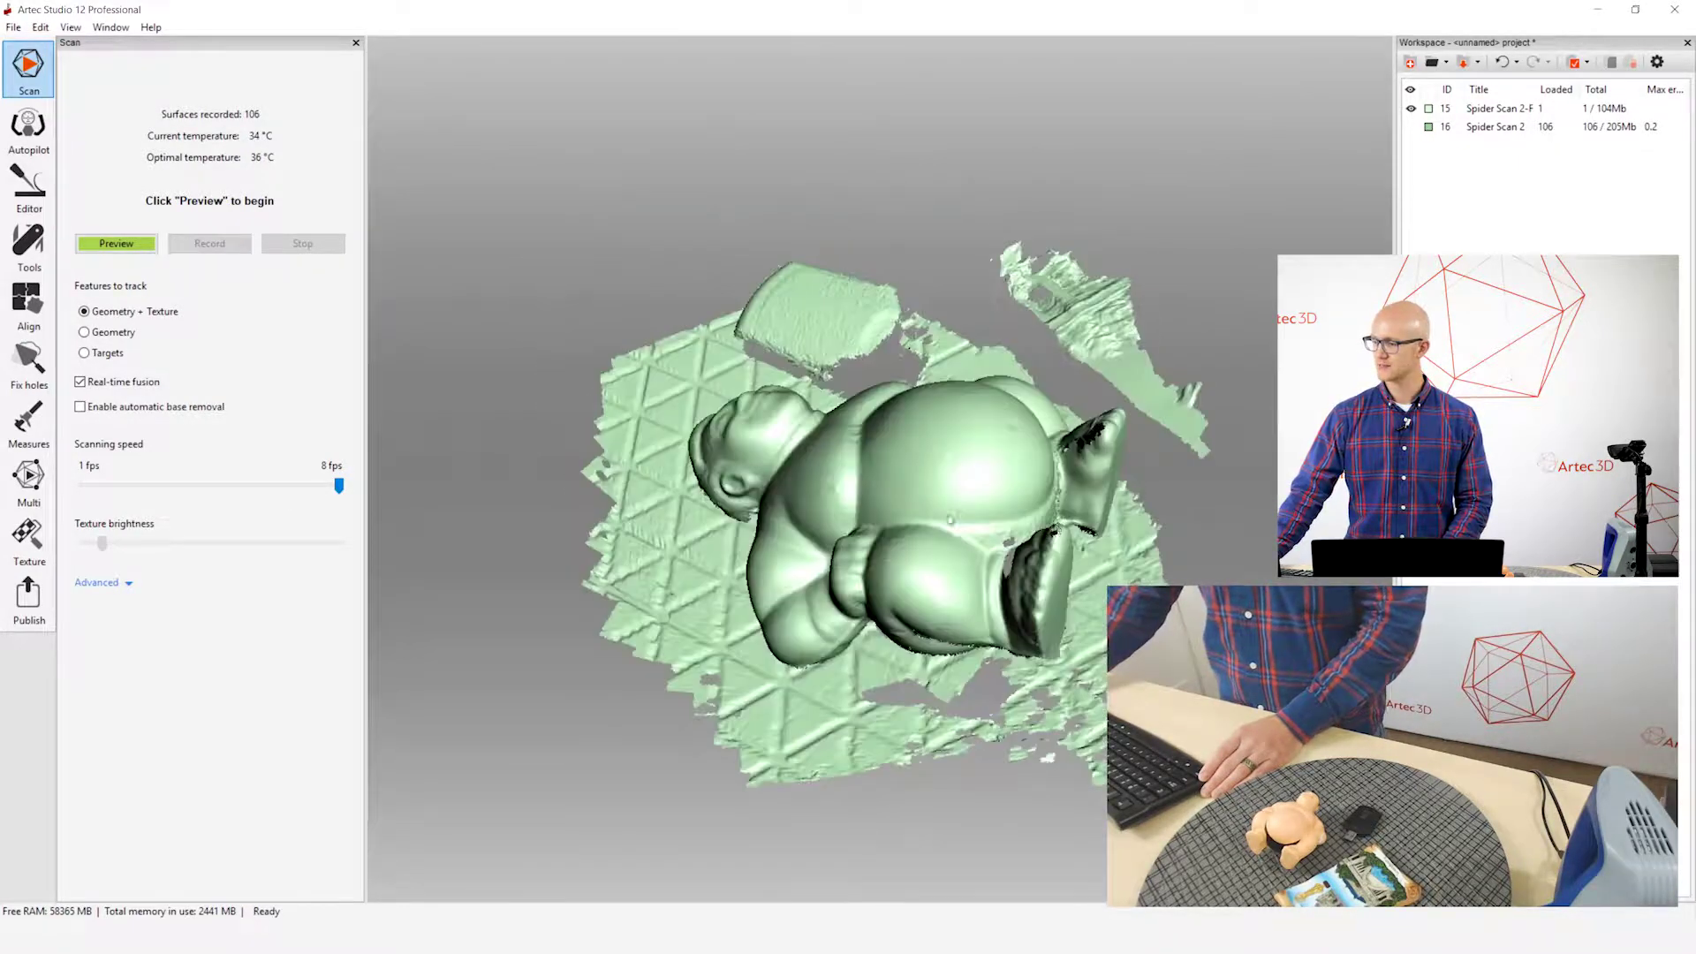
drag(979, 638, 926, 584)
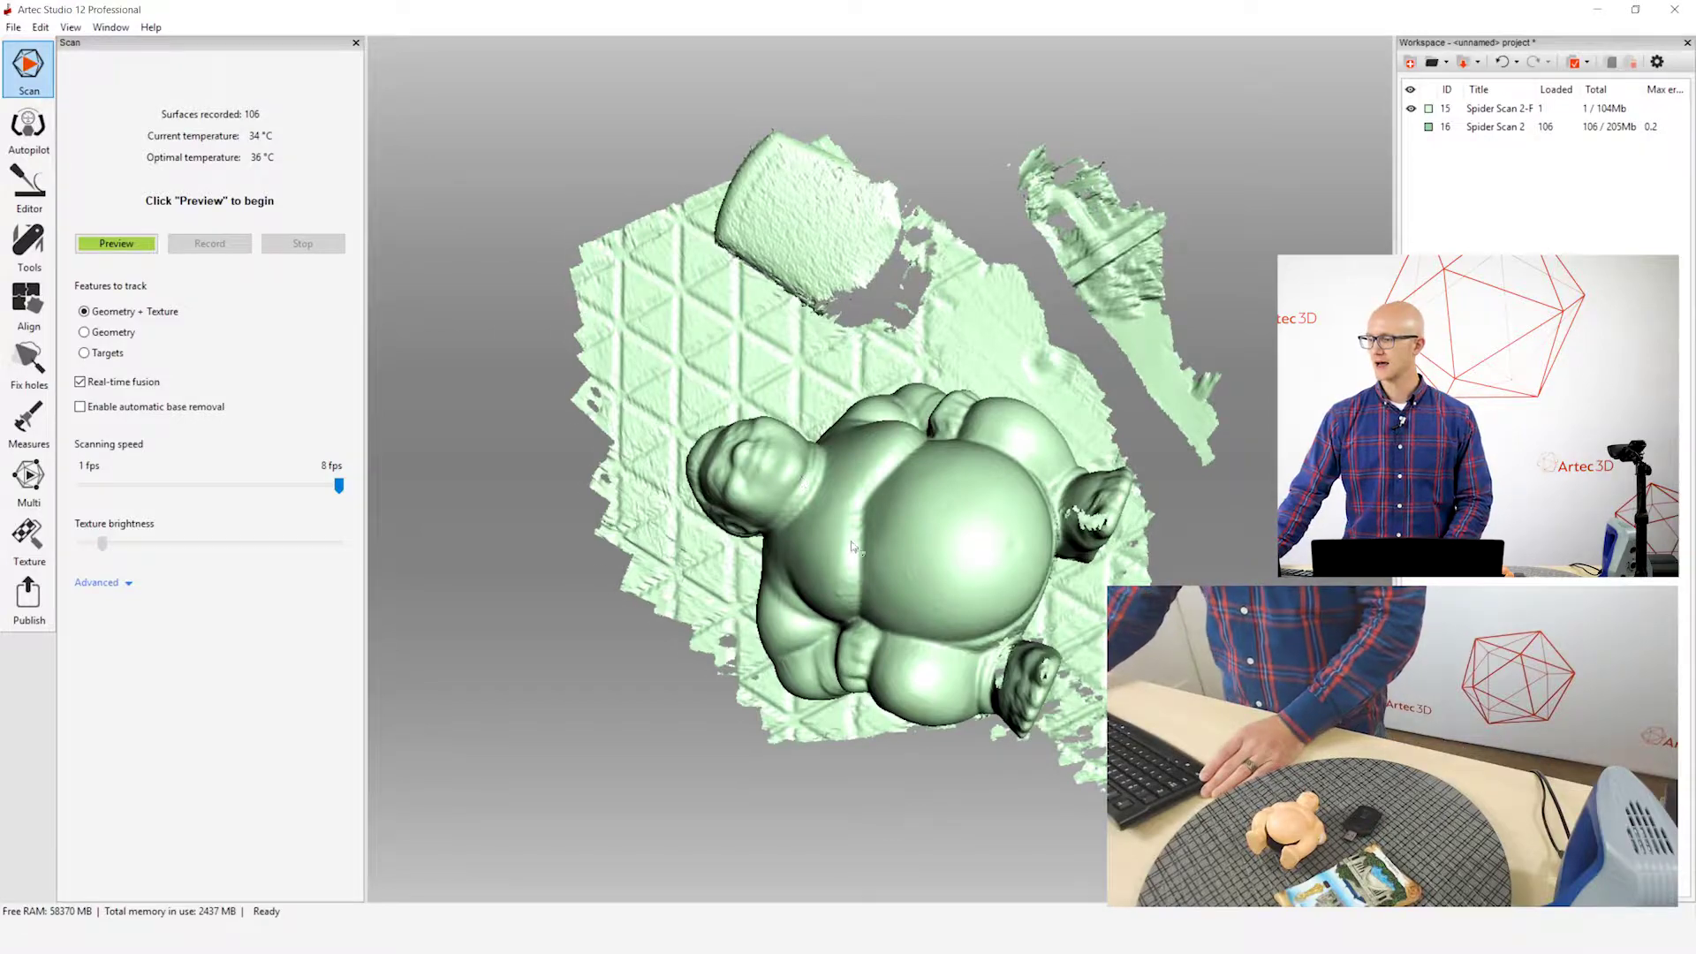
- View the figure and turntable from the side and top, then turn Real-time fusion off
drag(853, 546, 1133, 366)
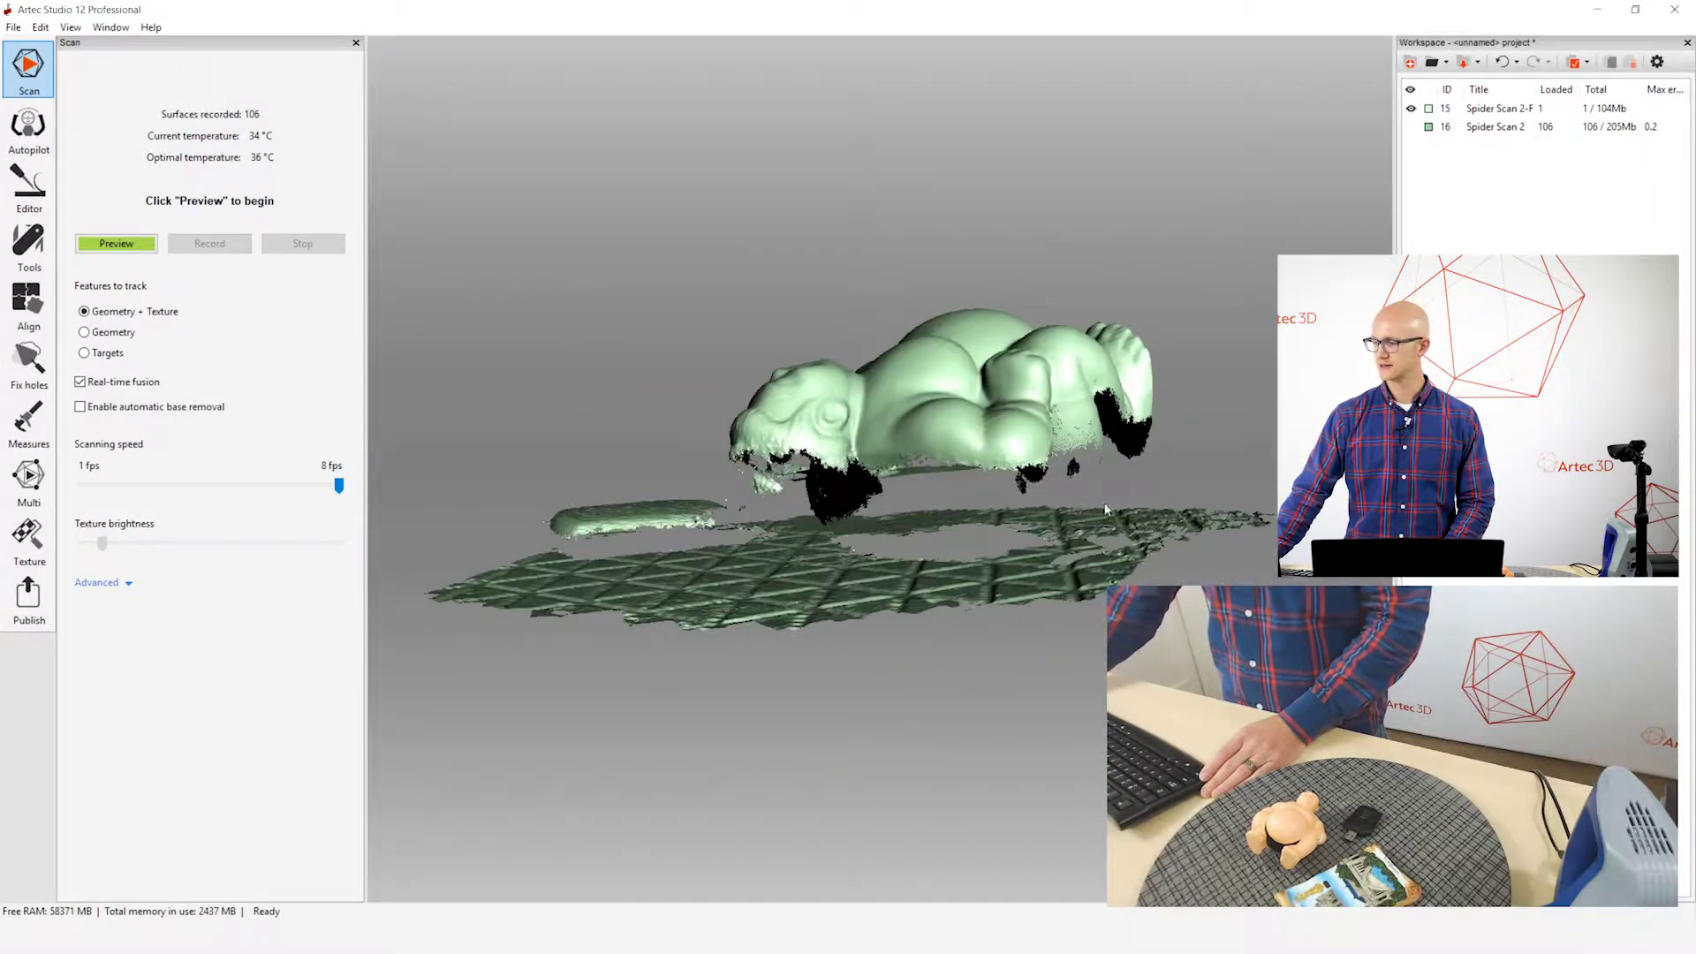
drag(698, 408, 810, 428)
drag(770, 609, 884, 671)
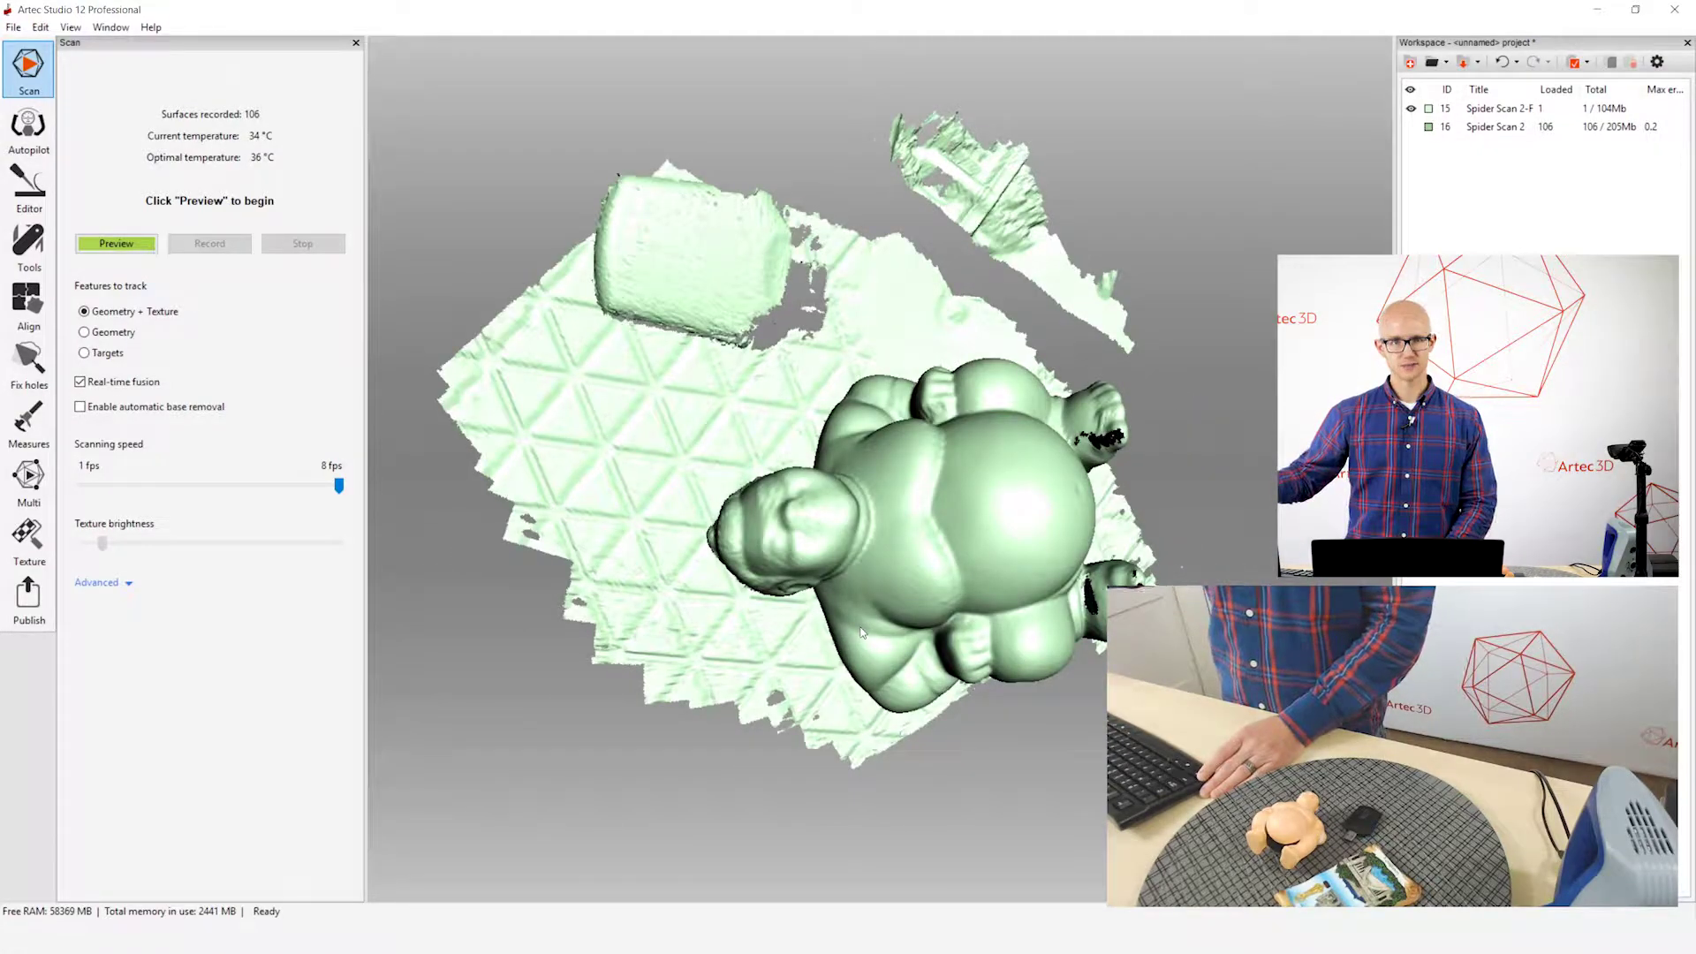
drag(834, 537, 854, 408)
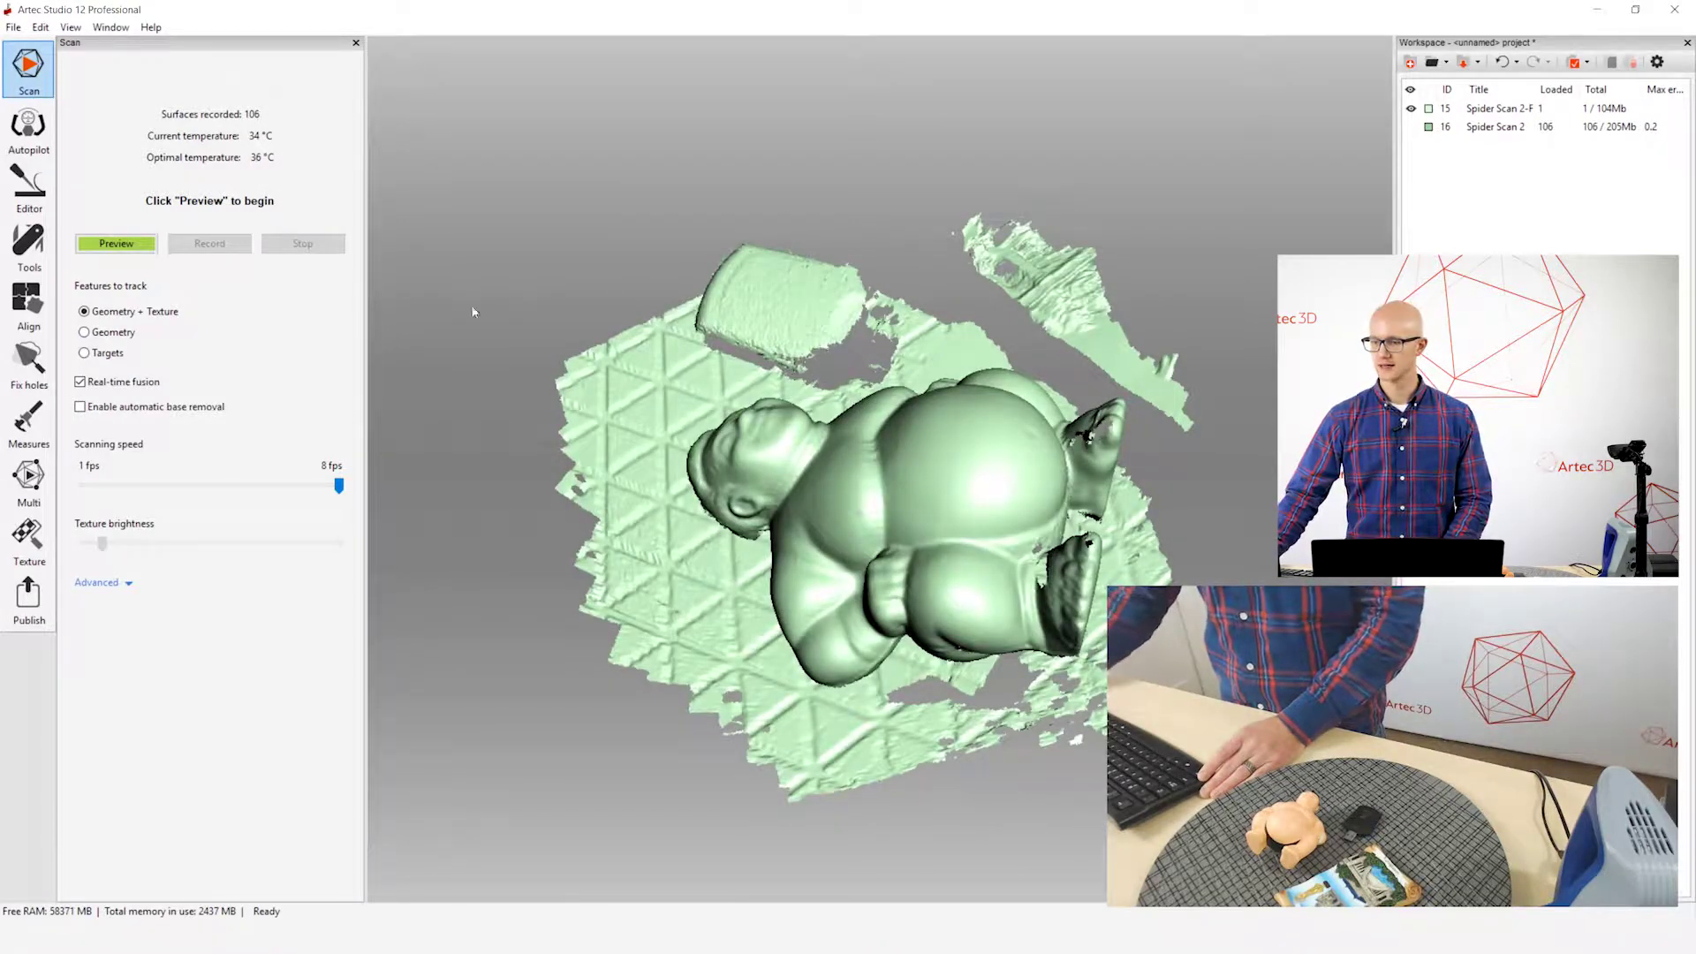
click(80, 382)
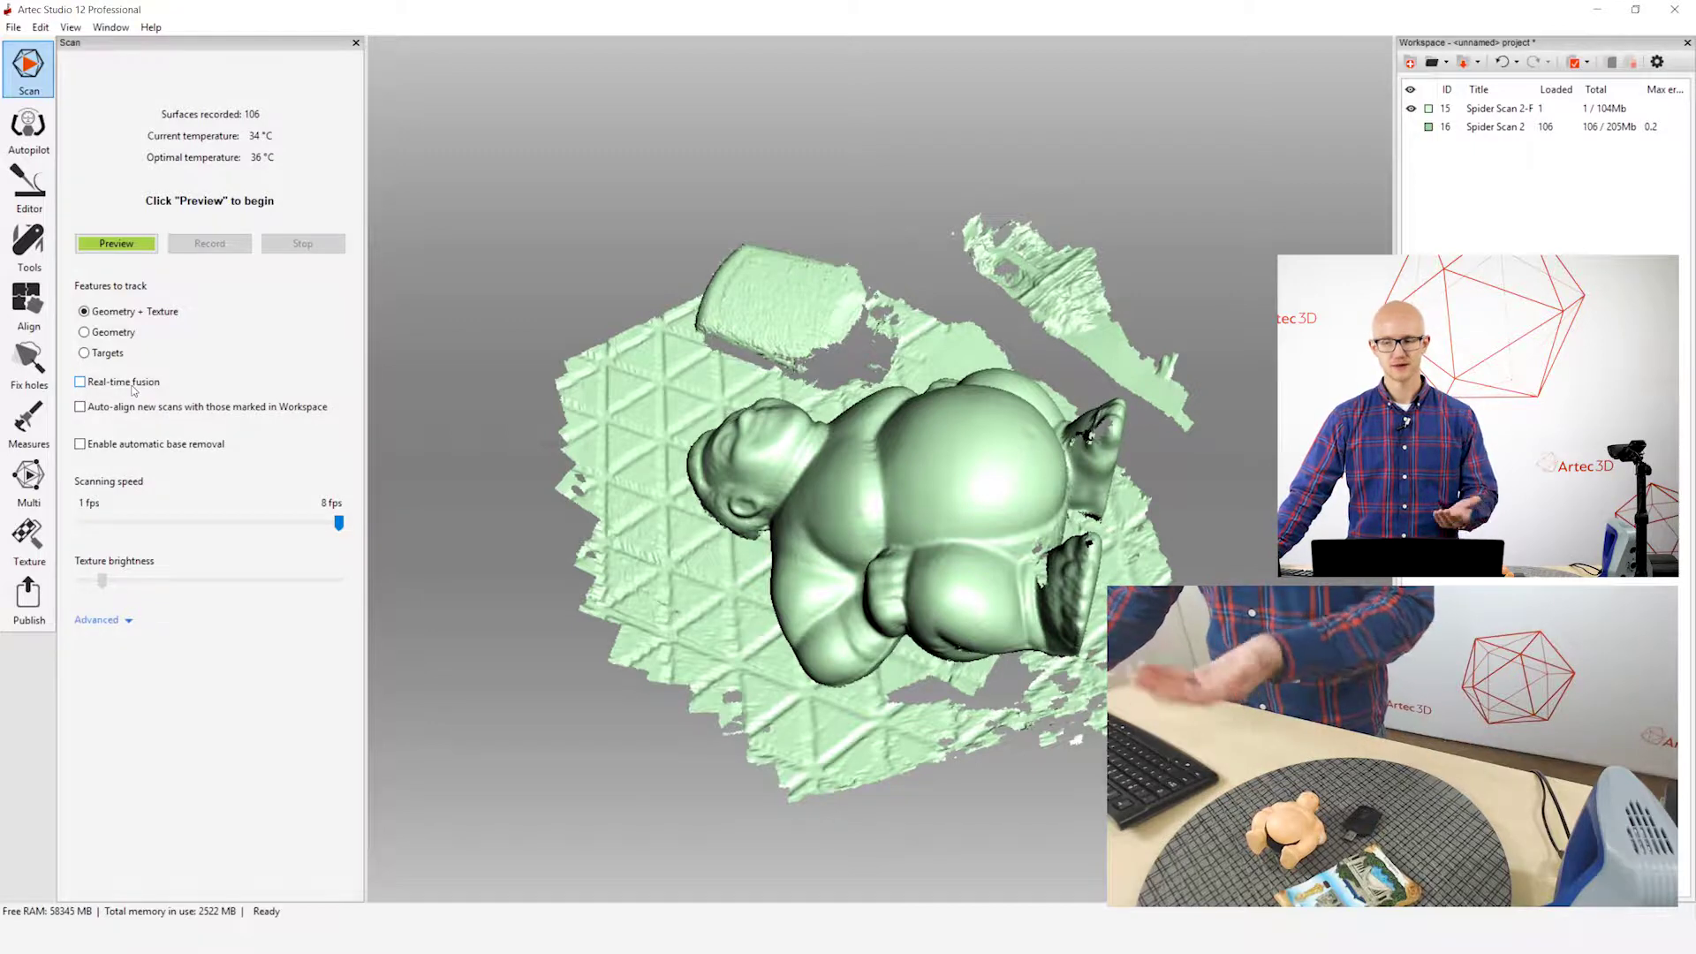
- Select both remaining scans in Workspace and delete them
drag(1476, 111, 1483, 133)
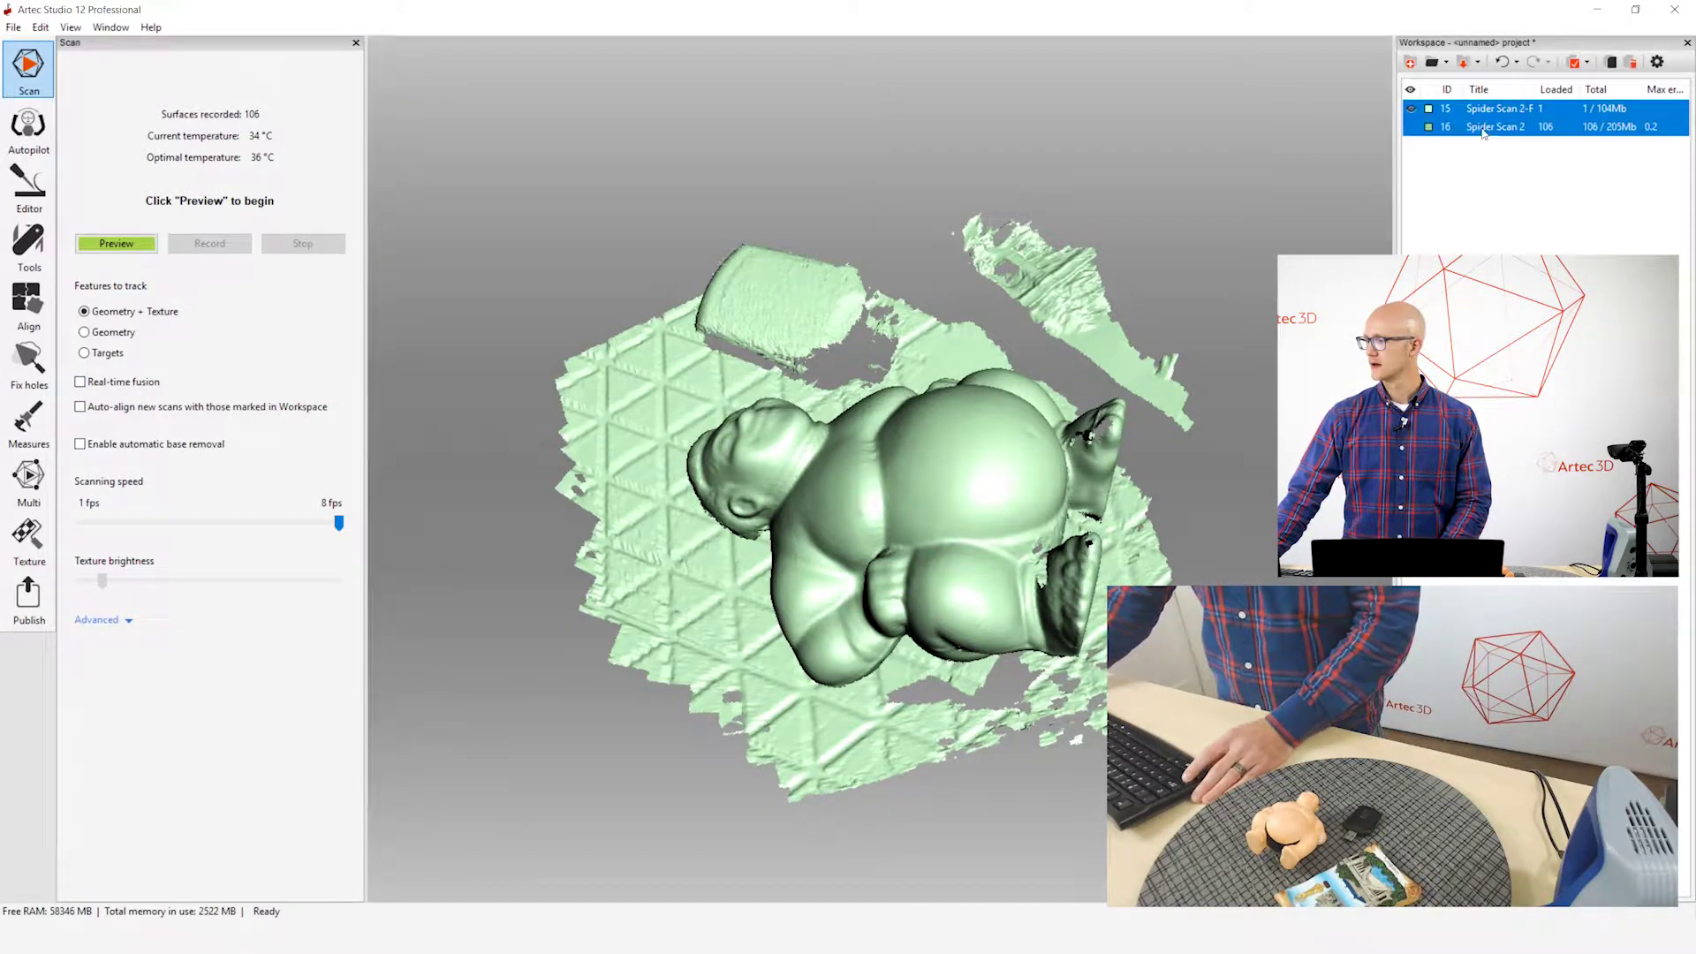
key(Delete)
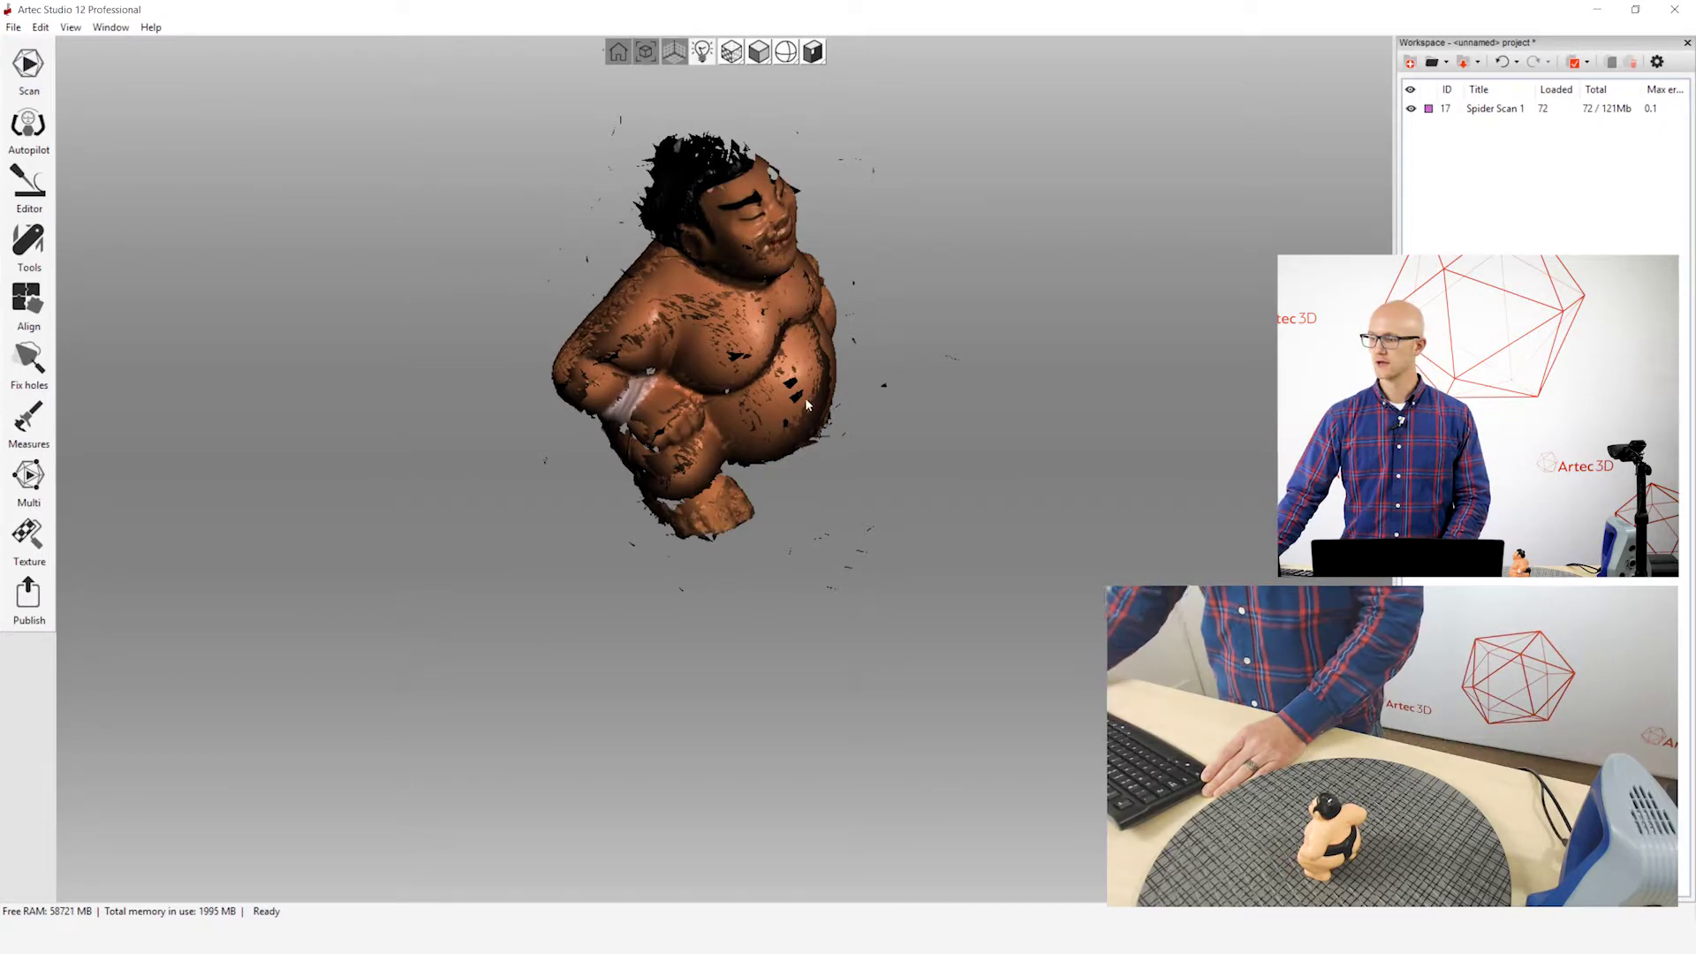
- Orbit the textured sumo model to a front view, then delete Spider Scan 1
drag(806, 403, 686, 461)
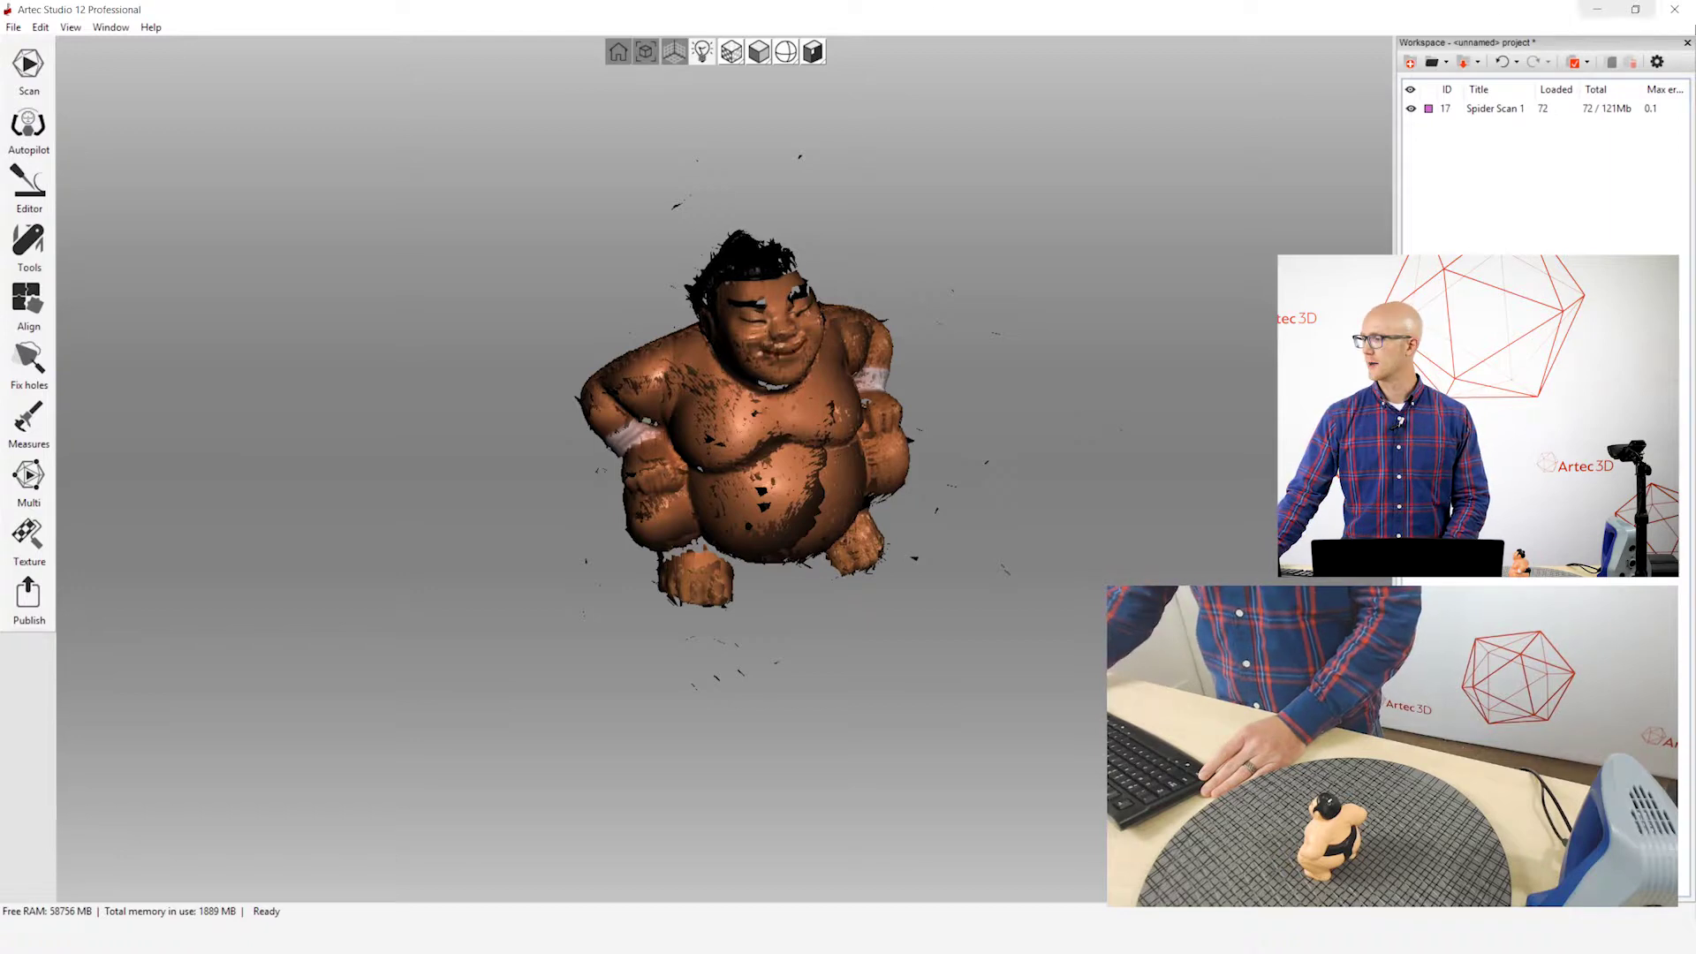
click(1512, 110)
key(Delete)
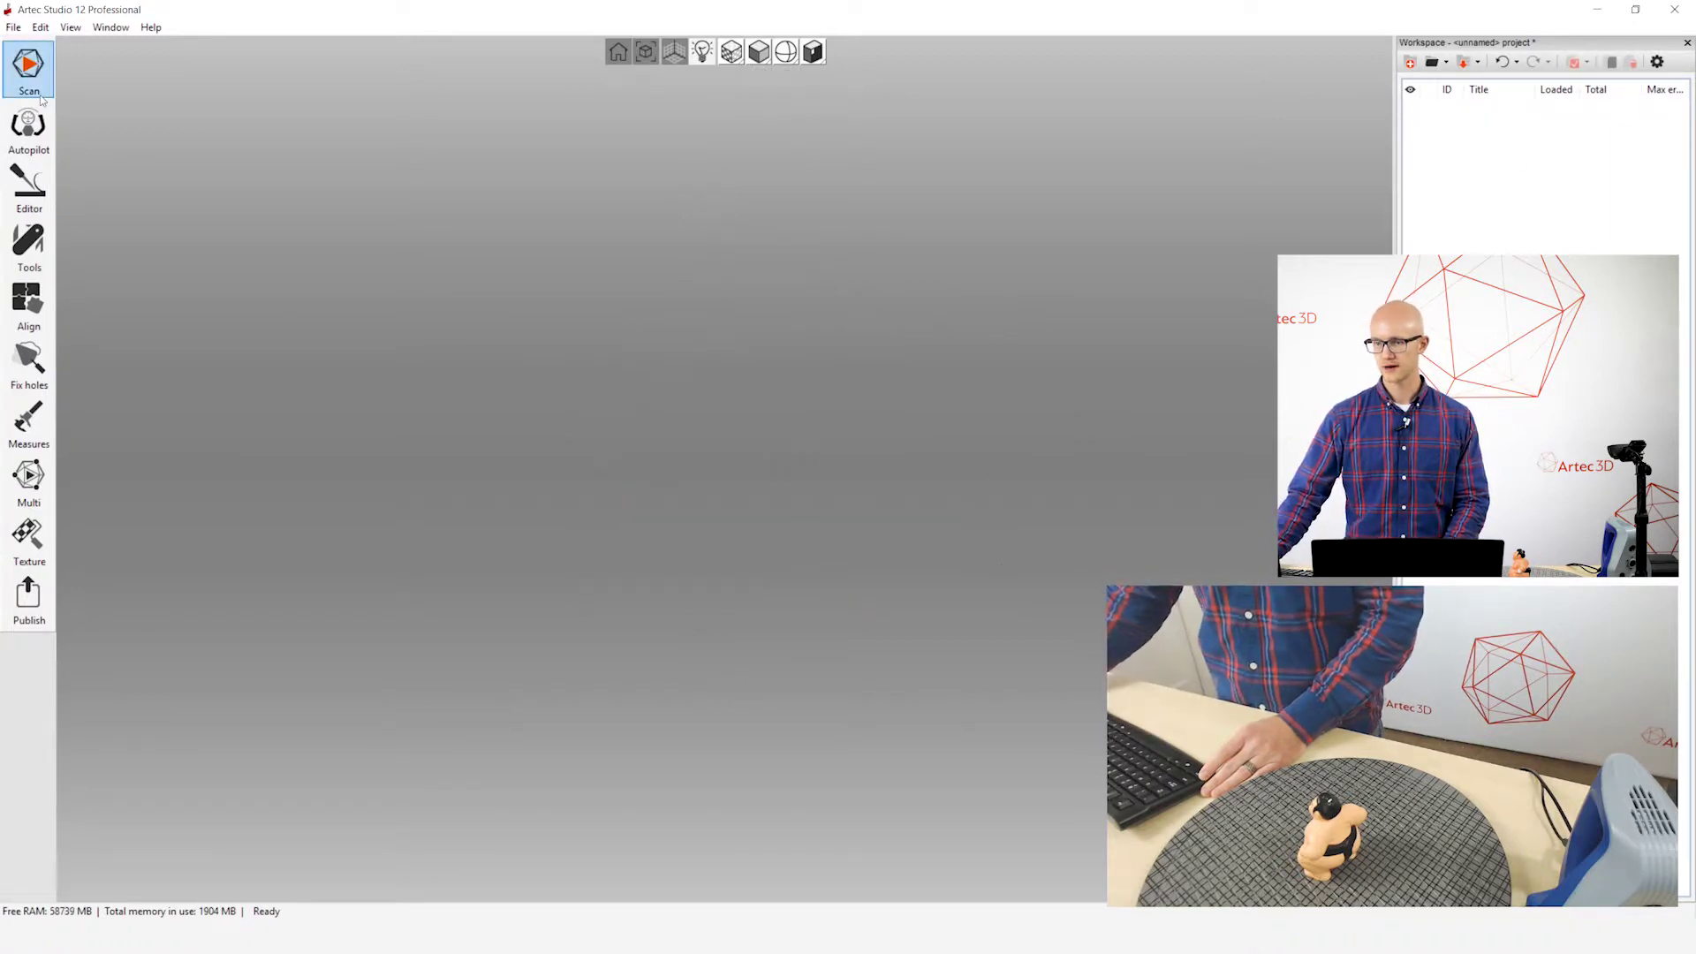
click(29, 69)
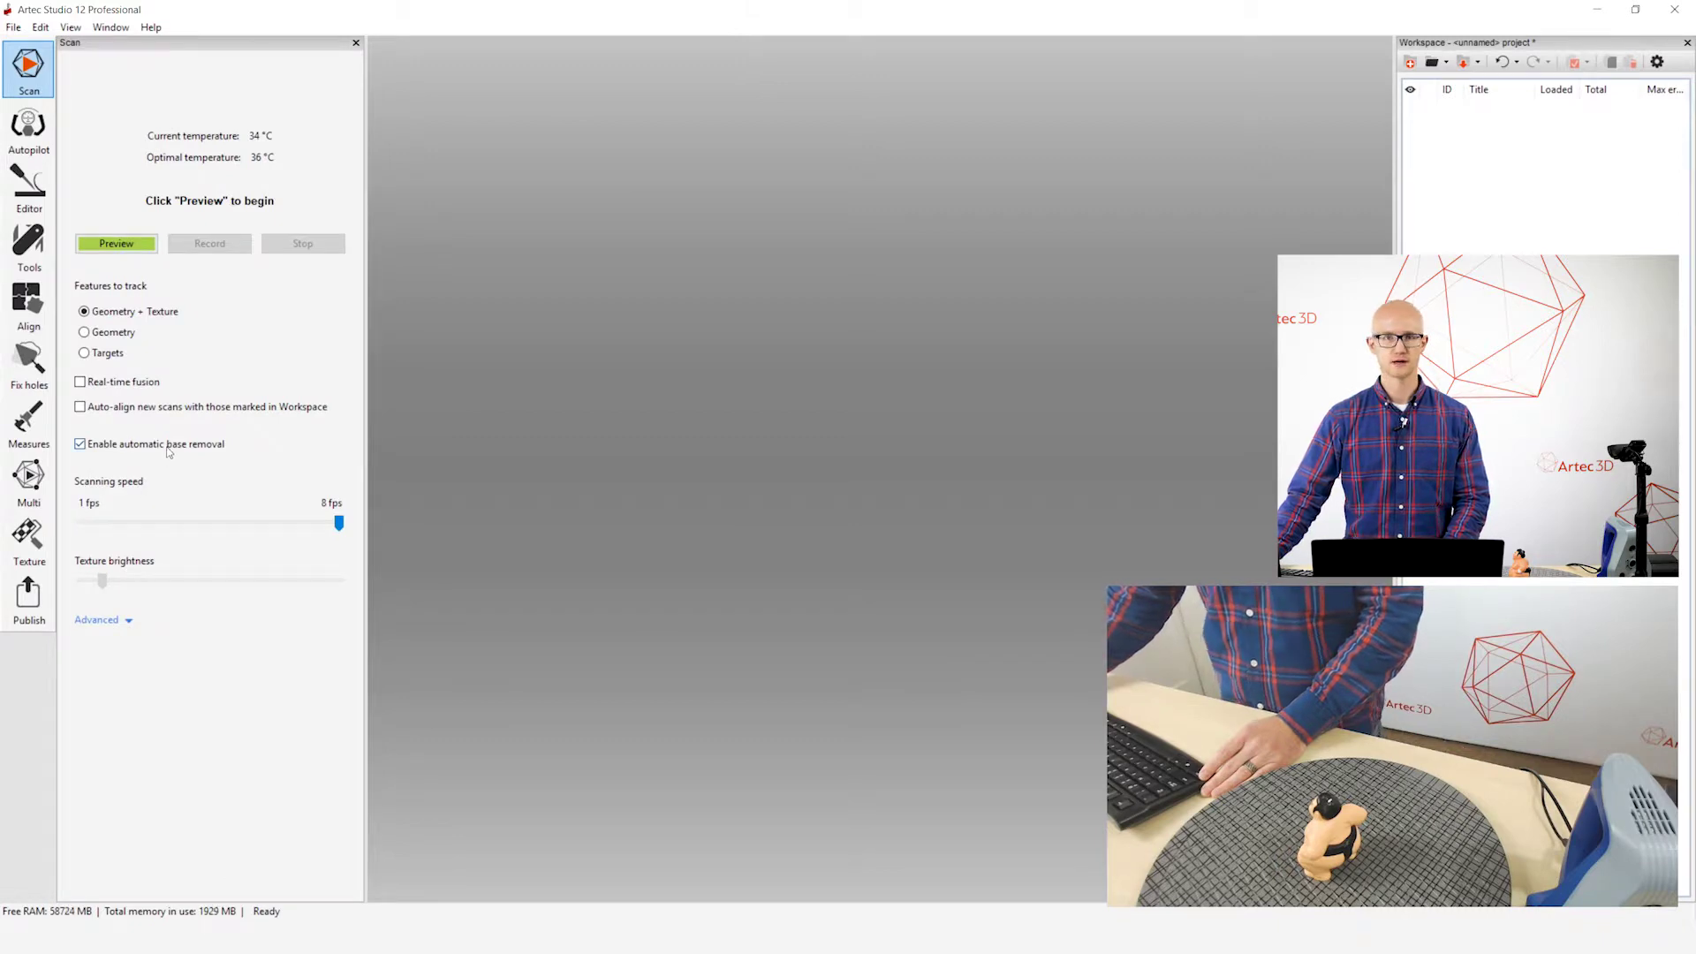